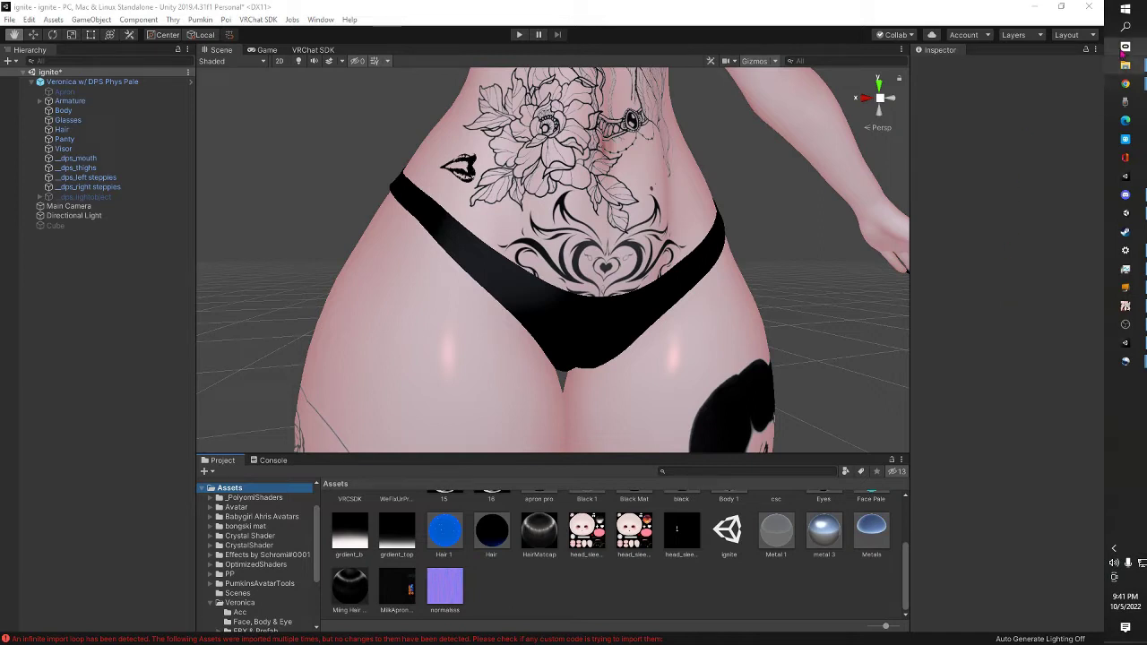
# Import all images from the FREE Matcaps download folder into the Unity project's Assets folder
pyautogui.moveTo(1126, 64)
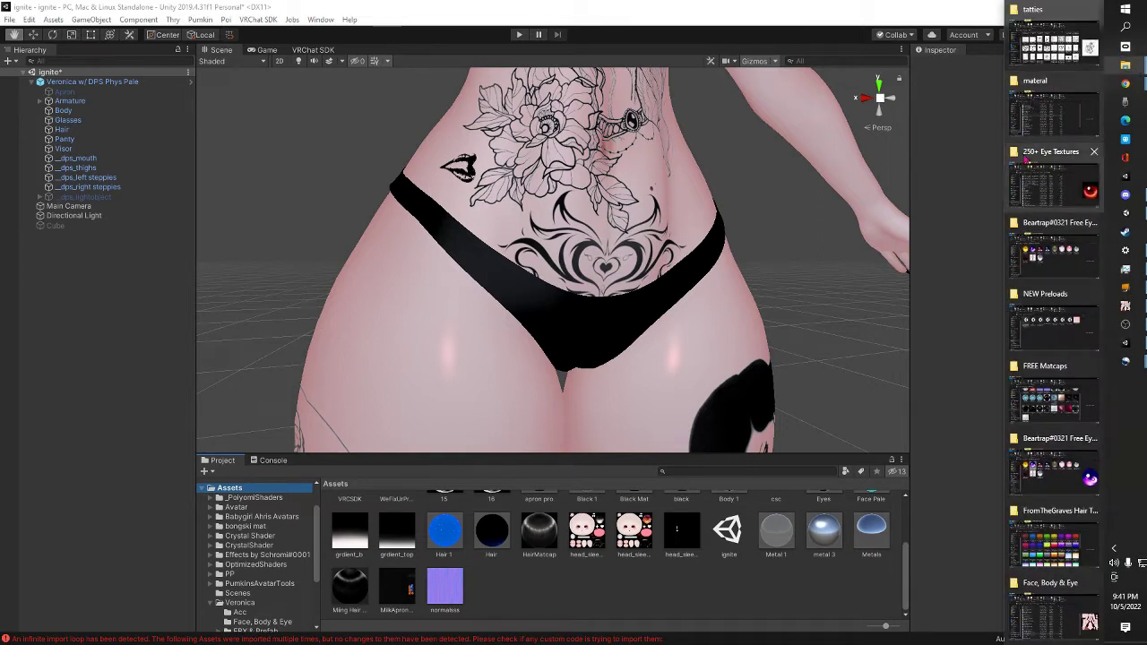
pyautogui.click(1054, 368)
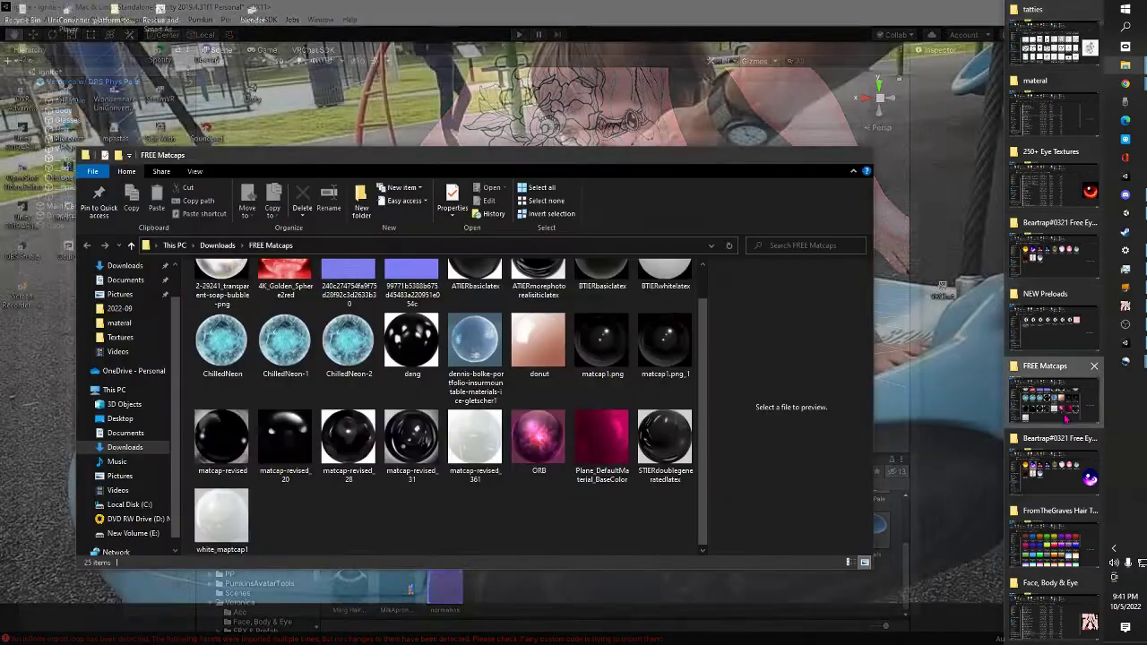
pyautogui.moveTo(434, 161); pyautogui.dragTo(760, 163)
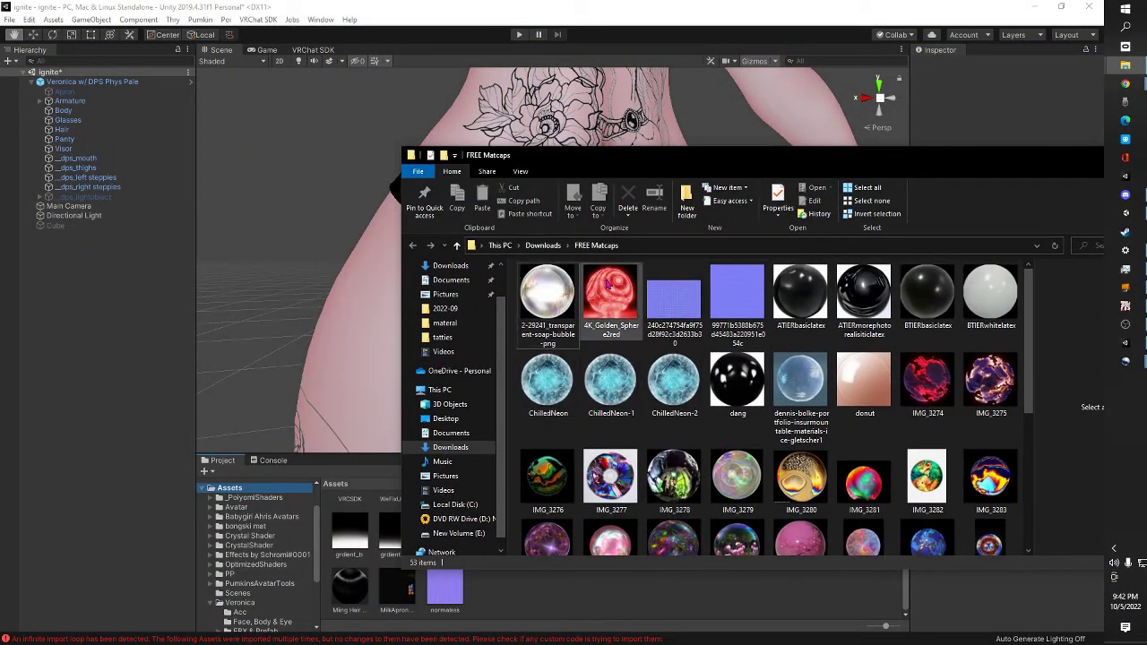
pyautogui.click(547, 296)
pyautogui.scroll(-3, 863, 439)
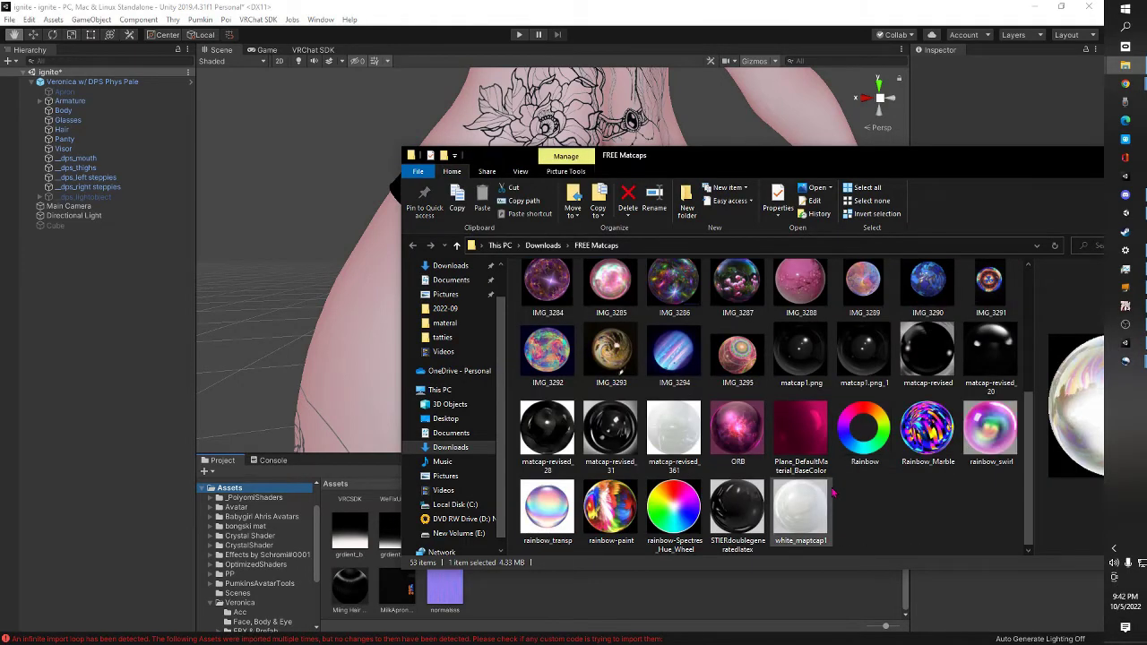
pyautogui.hotkey('ctrl', 'a')
pyautogui.moveTo(552, 630); pyautogui.dragTo(535, 594)
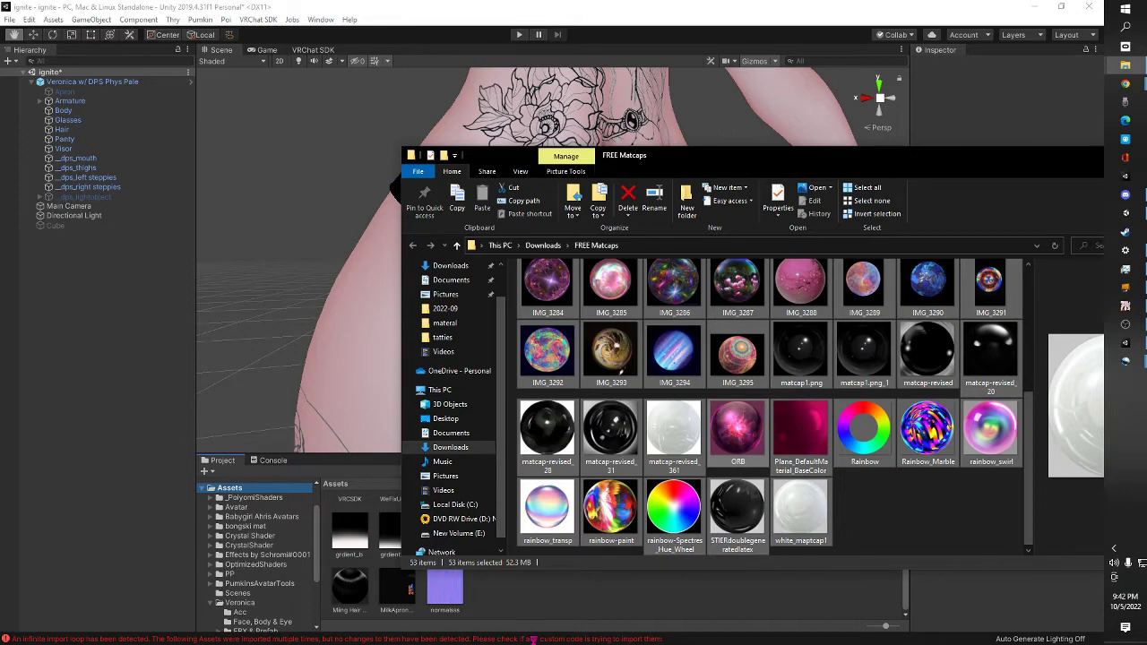
pyautogui.moveTo(375, 526); pyautogui.dragTo(97, 243)
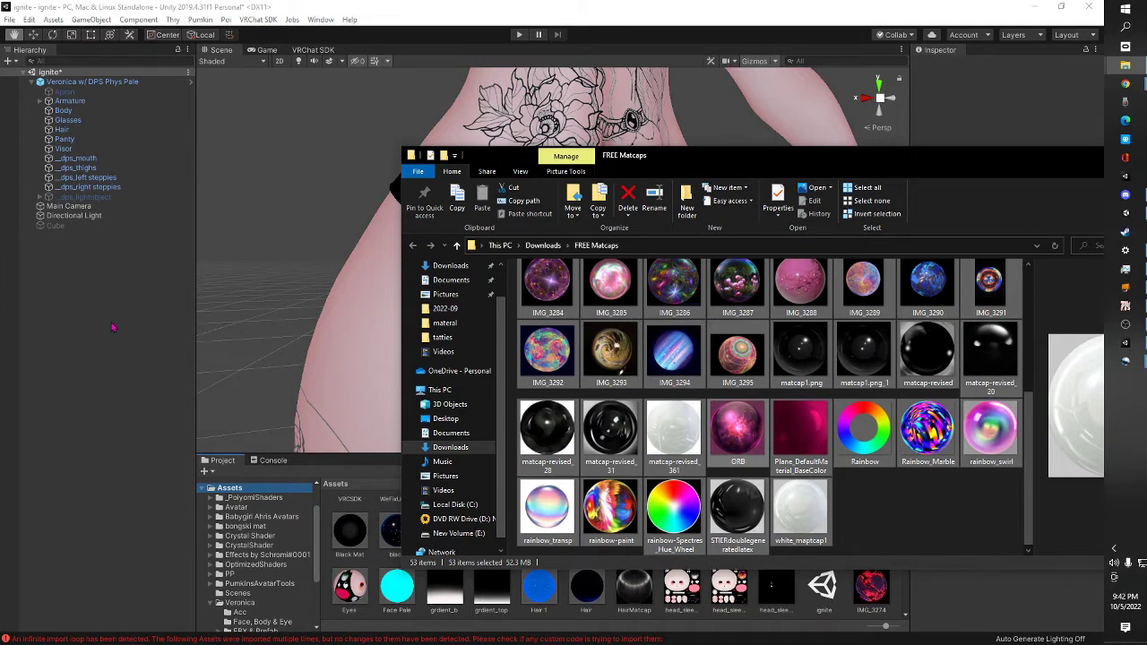
pyautogui.click(130, 361)
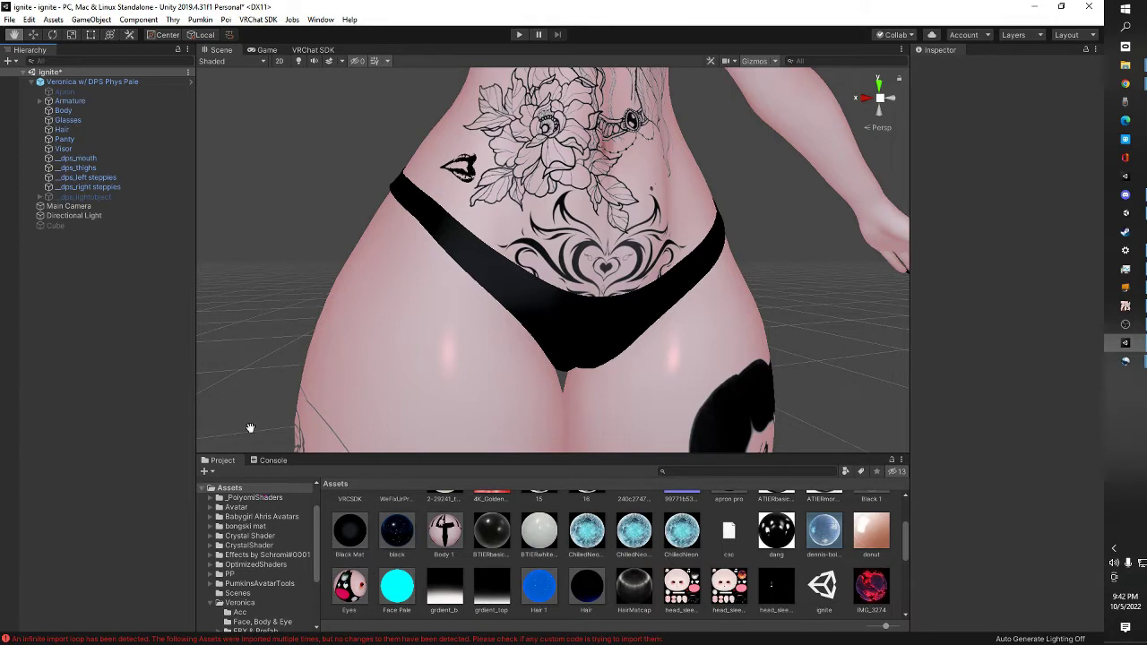
# Select the Panty object, expand its Black Mat material and unlock the Poiyomi shader
pyautogui.click(72, 139)
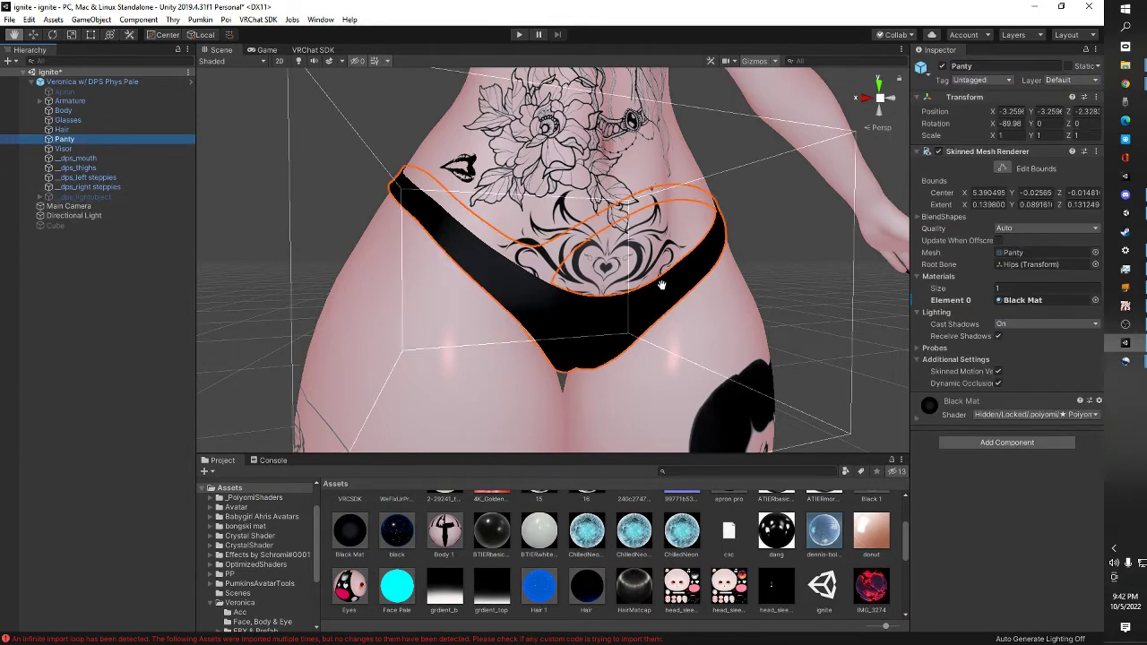
pyautogui.click(918, 426)
pyautogui.click(921, 419)
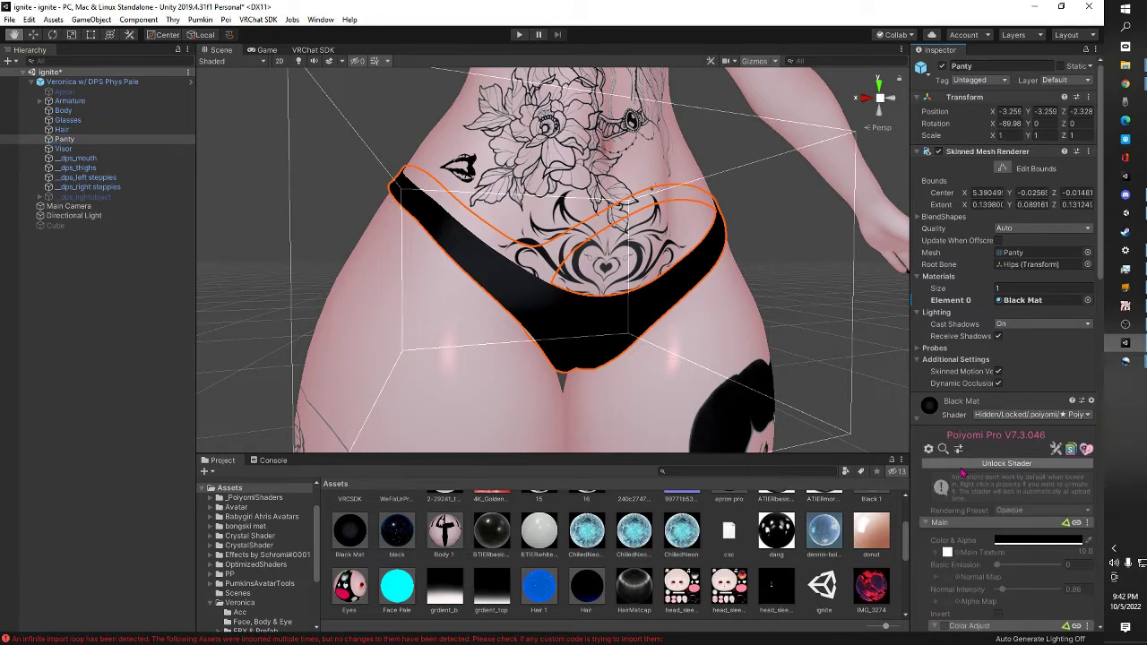
pyautogui.scroll(-4, 977, 340)
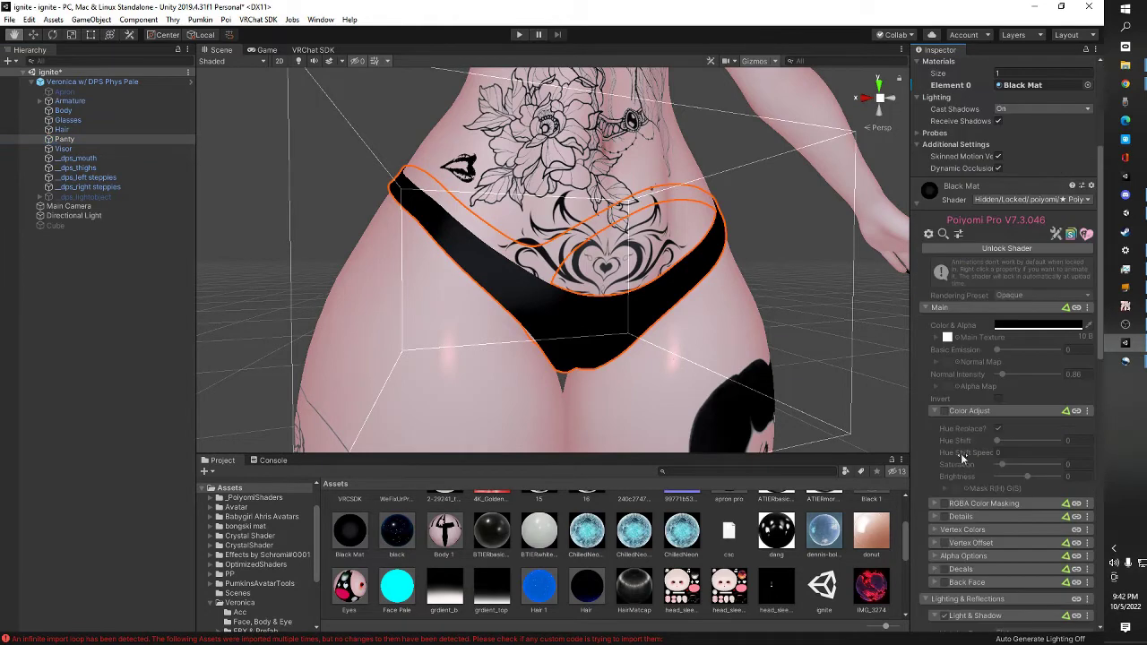
pyautogui.click(979, 249)
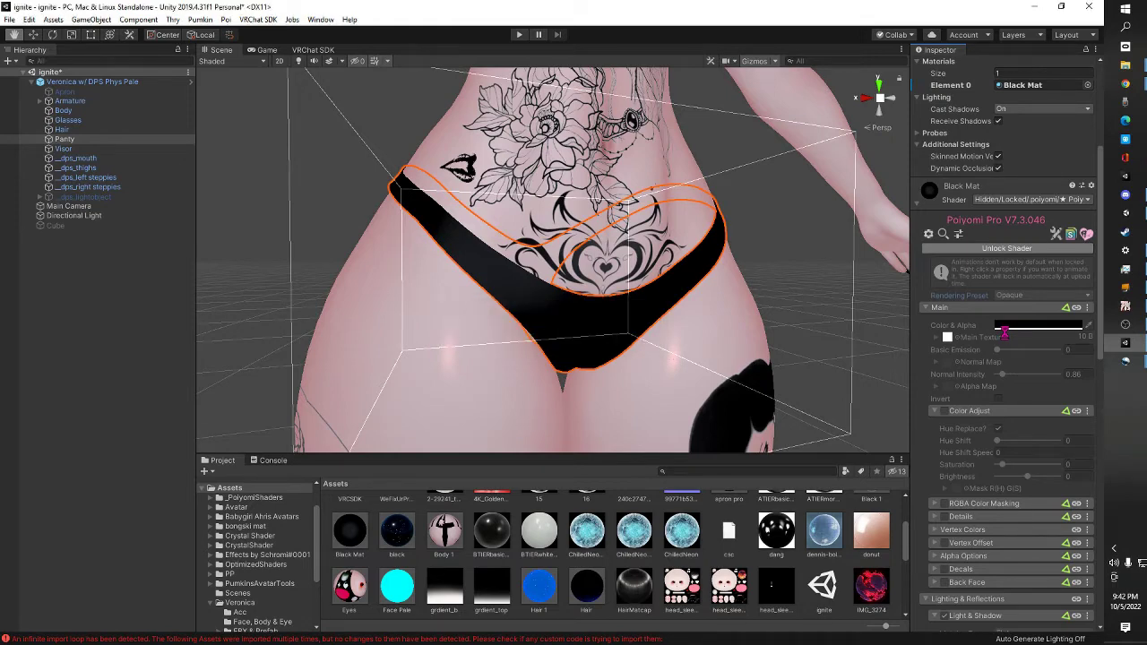
# Set the Matcap color of Black Mat to white (FFFFFF)
pyautogui.scroll(-5, 1018, 376)
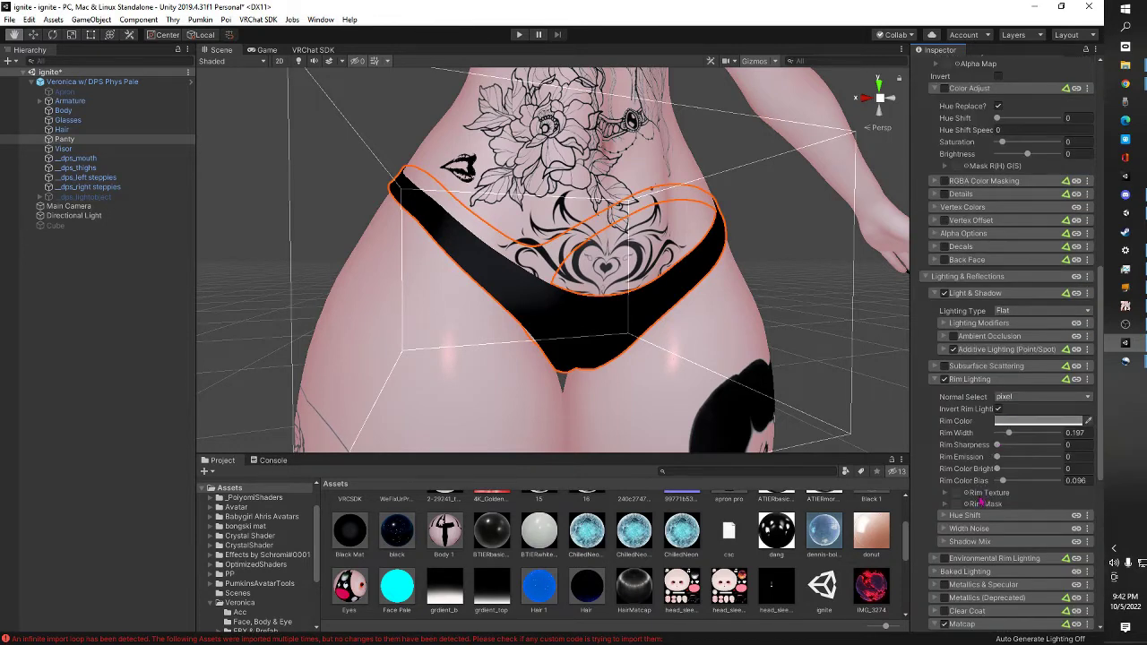
pyautogui.scroll(-5, 983, 535)
pyautogui.scroll(-3, 984, 535)
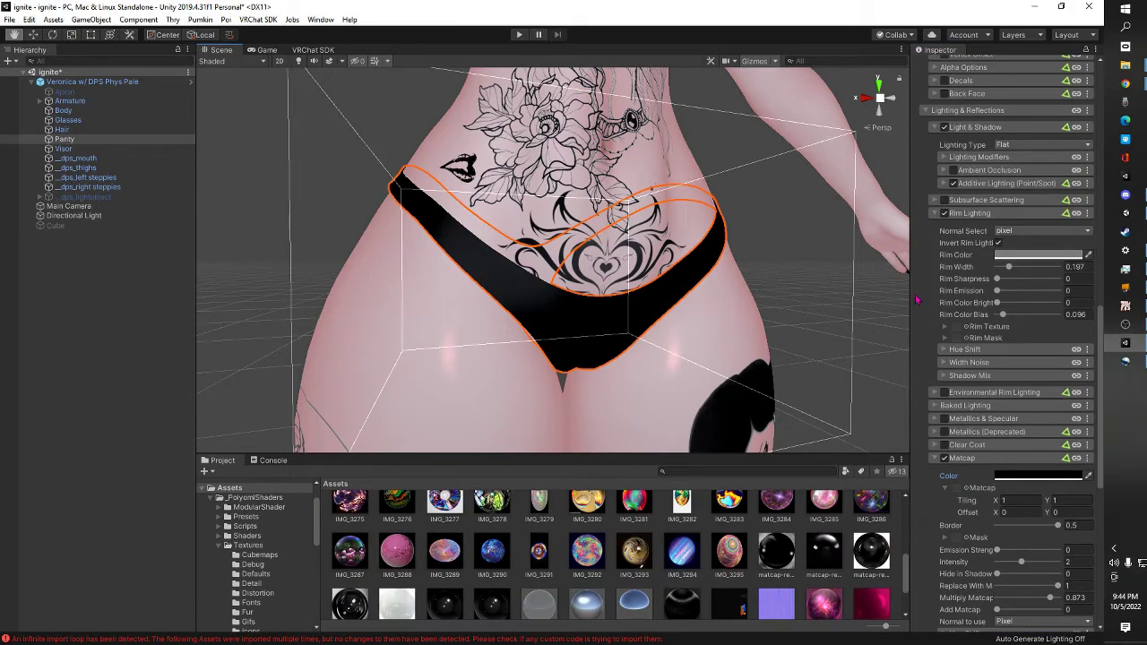
pyautogui.click(1036, 476)
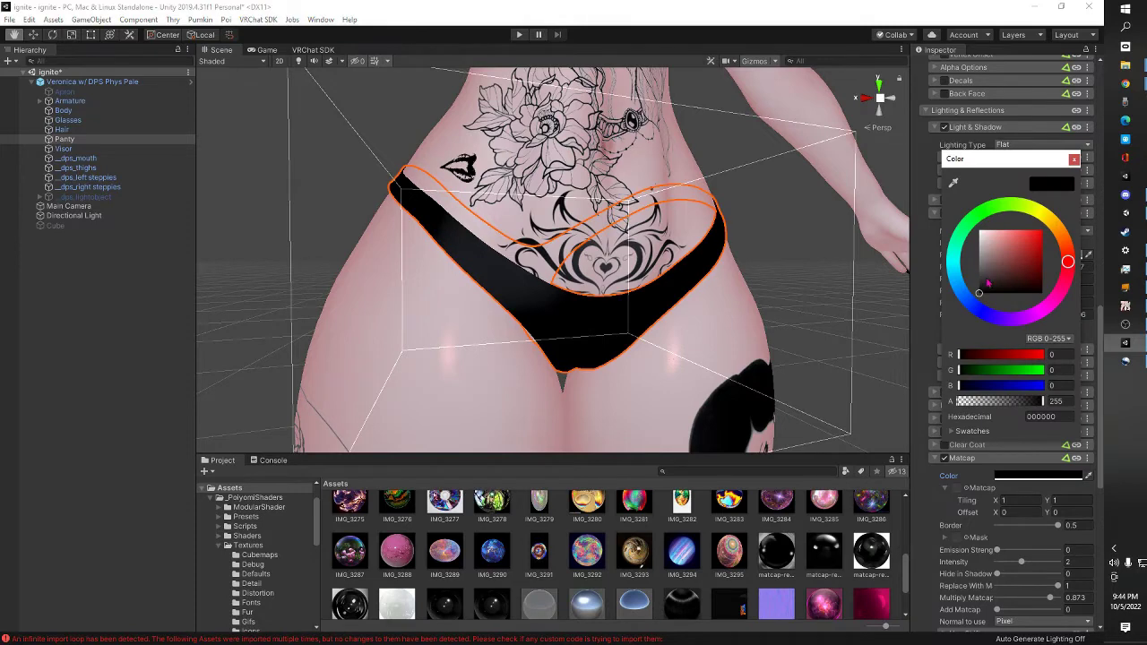
pyautogui.moveTo(989, 284); pyautogui.dragTo(980, 232)
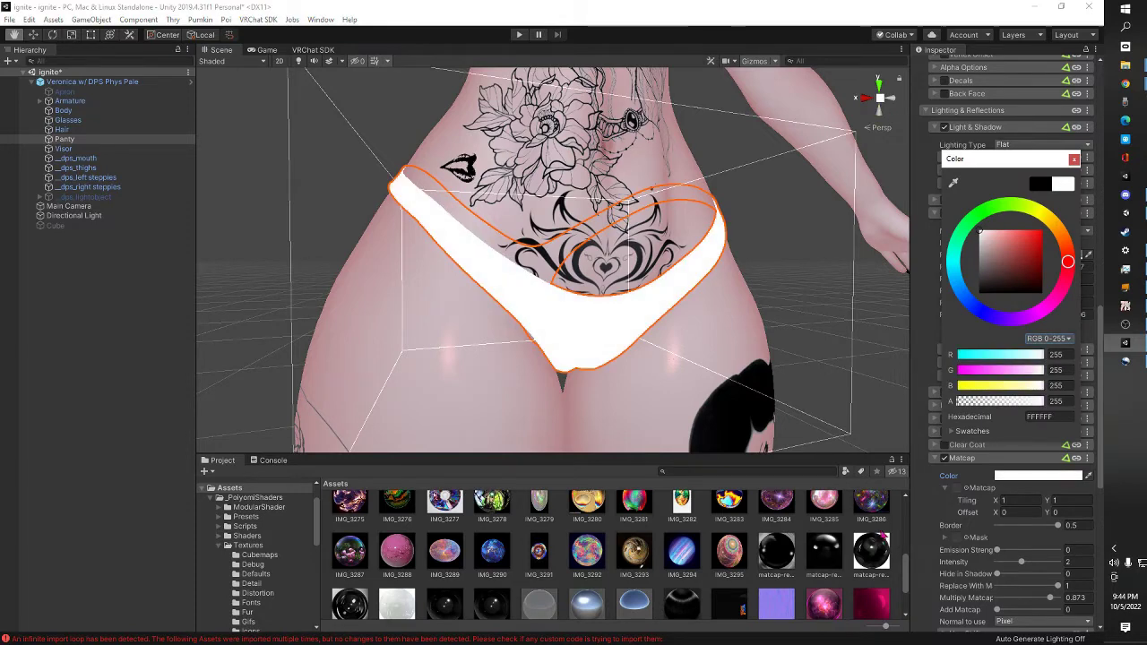
# Assign a glossy black matcap-revised texture to Black Mat's Matcap slot and inspect the highlights on the model
pyautogui.moveTo(883, 558); pyautogui.dragTo(957, 480)
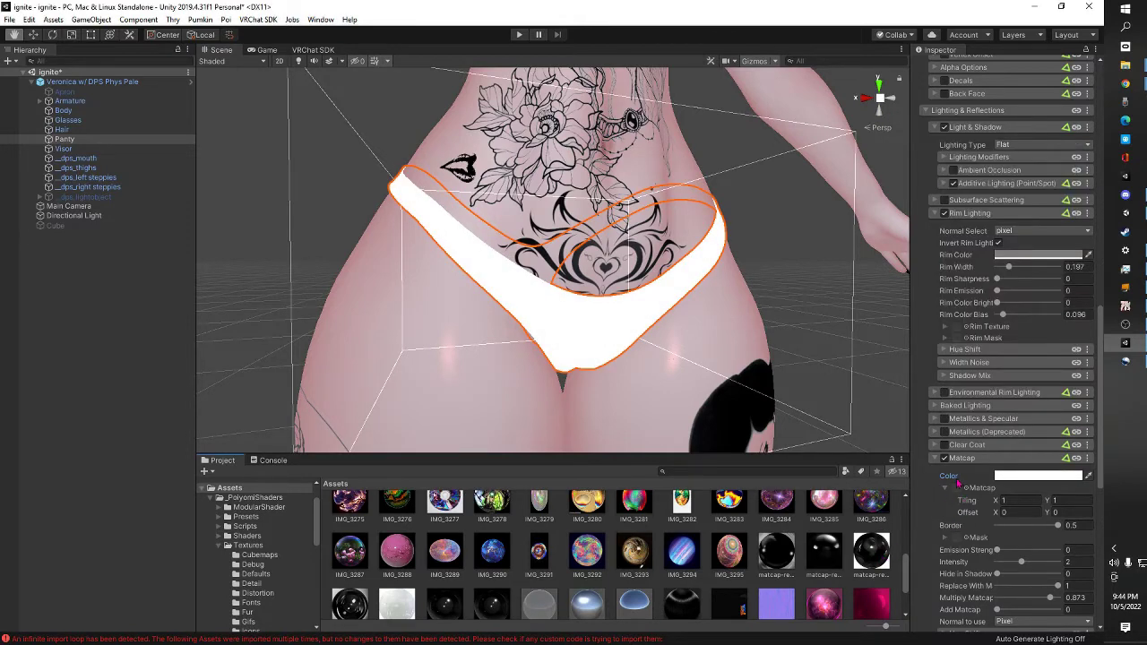
pyautogui.moveTo(874, 554); pyautogui.dragTo(961, 502)
pyautogui.scroll(3, 594, 379)
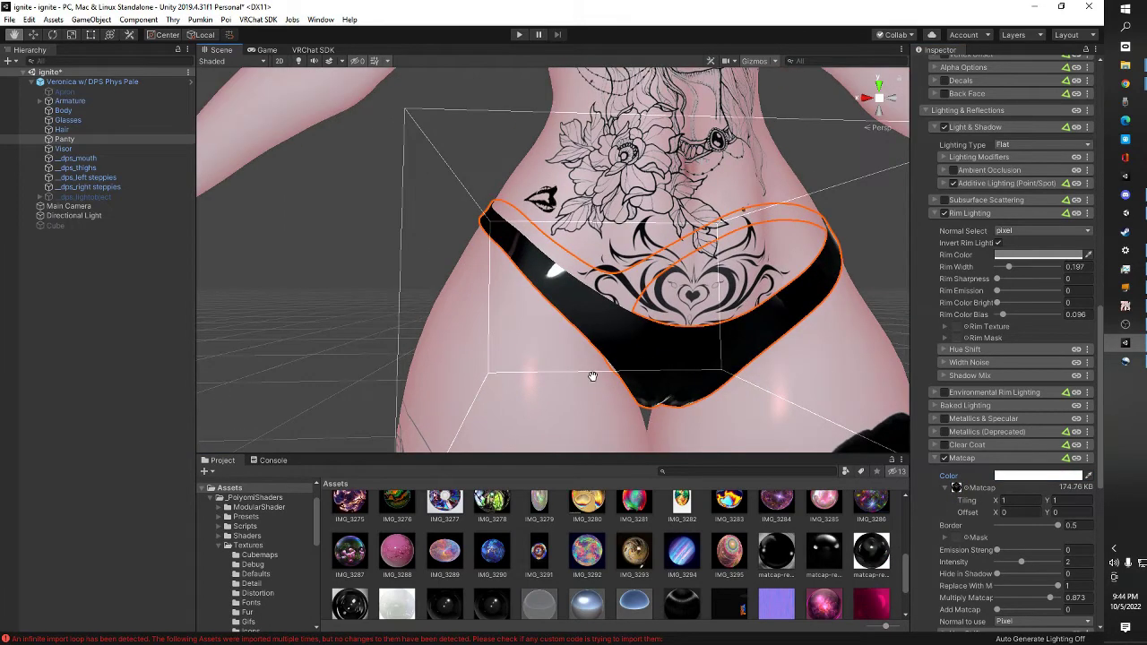
pyautogui.moveTo(593, 376); pyautogui.dragTo(590, 376)
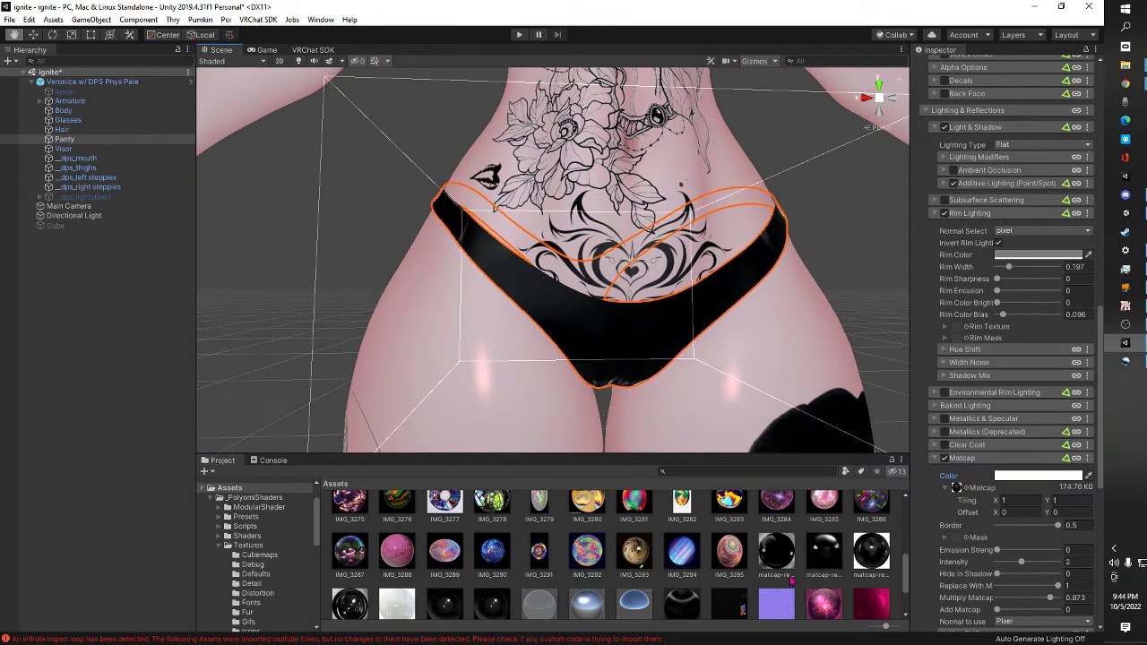
# Try a multicolored matcap and the pink IMG_3288 matcap on Black Mat, and inspect the reflections on the model
pyautogui.moveTo(725, 548); pyautogui.dragTo(953, 487)
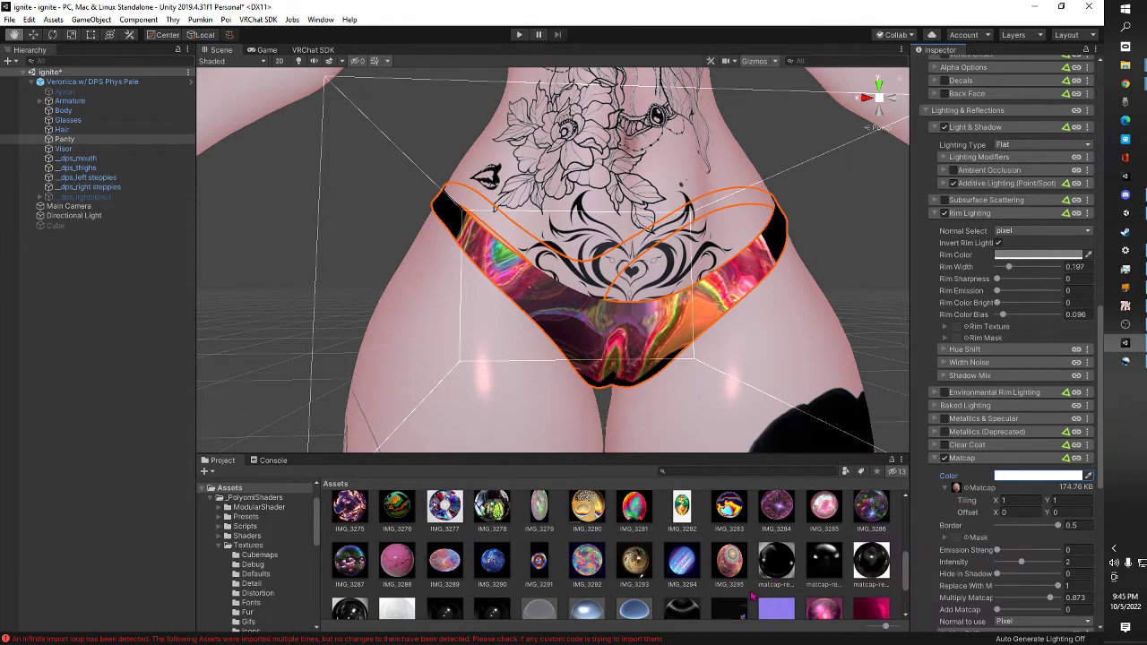
pyautogui.scroll(-2, 753, 596)
pyautogui.moveTo(935, 451); pyautogui.dragTo(957, 491)
pyautogui.keyDown('alt'); pyautogui.moveTo(470, 259); pyautogui.dragTo(538, 377); pyautogui.keyUp('alt')
pyautogui.scroll(-2, 625, 592)
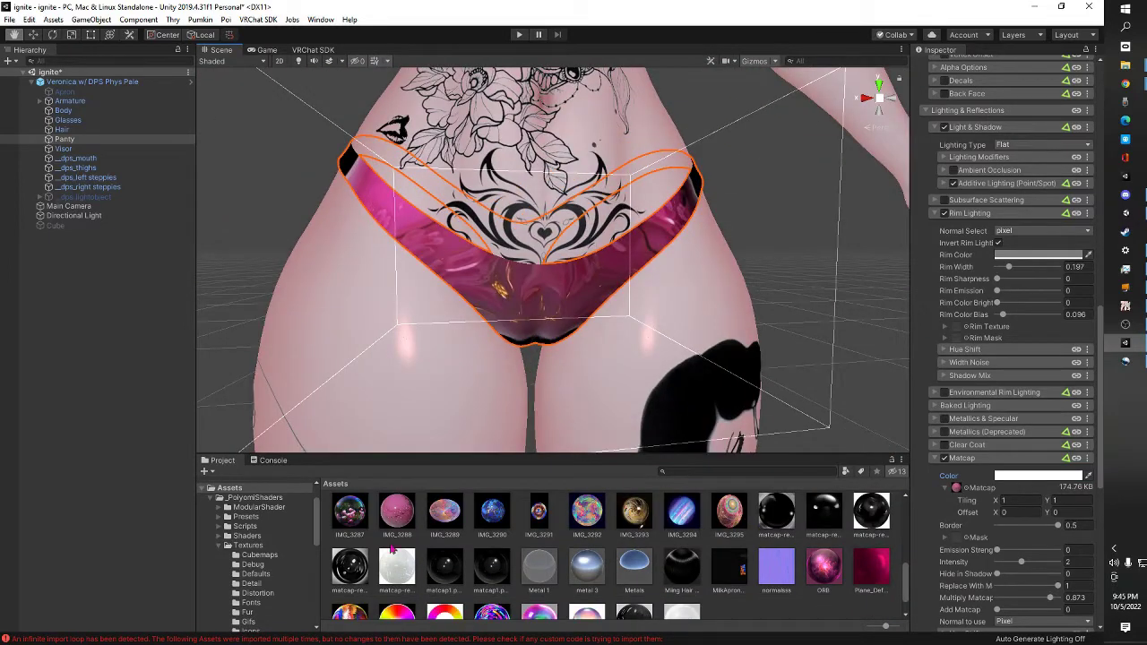
# Assign a glossy black matcap with white highlights and darken the Matcap color to grey, RGB 123, 123, 123
pyautogui.scroll(1, 358, 573)
pyautogui.moveTo(965, 495); pyautogui.dragTo(958, 489)
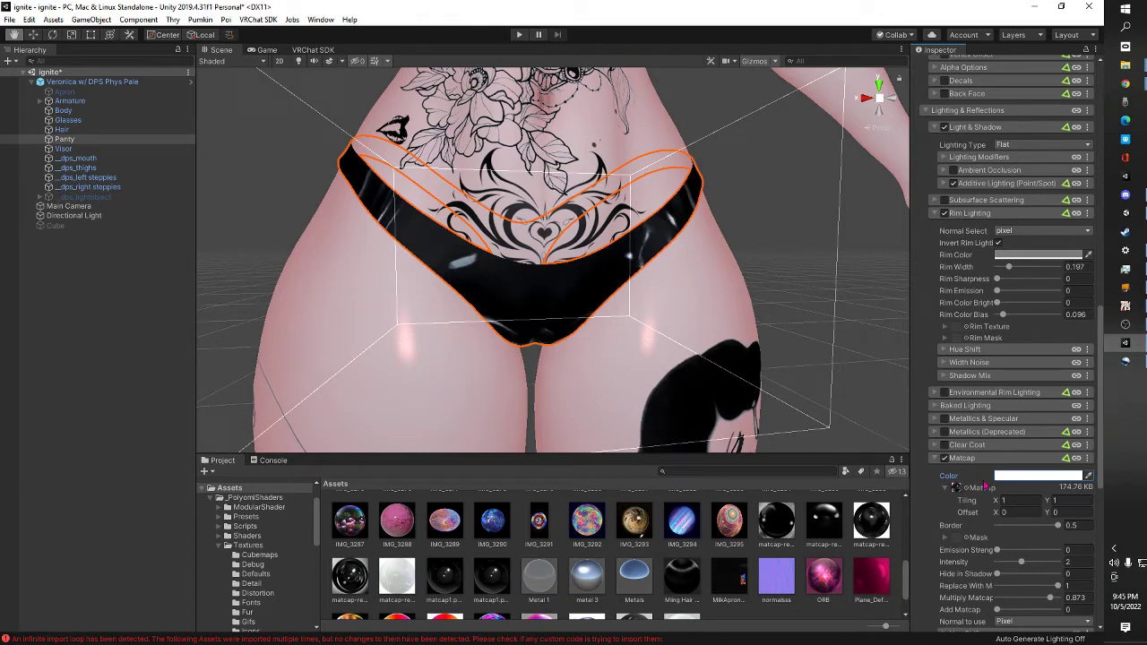
pyautogui.click(1011, 476)
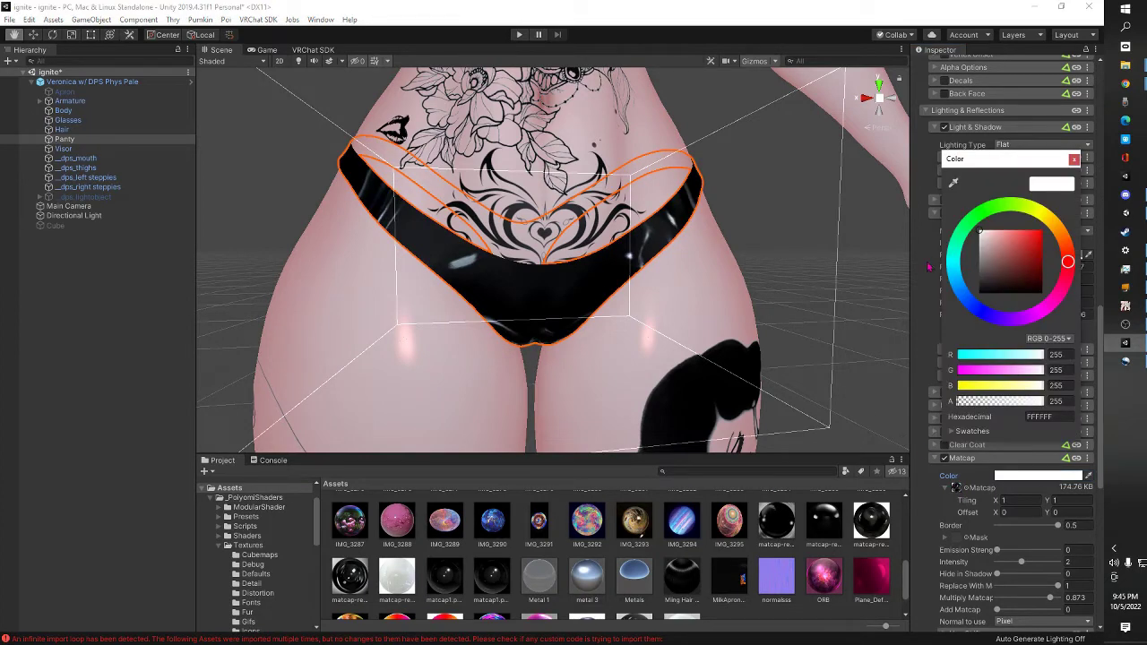
pyautogui.moveTo(989, 253); pyautogui.dragTo(959, 271)
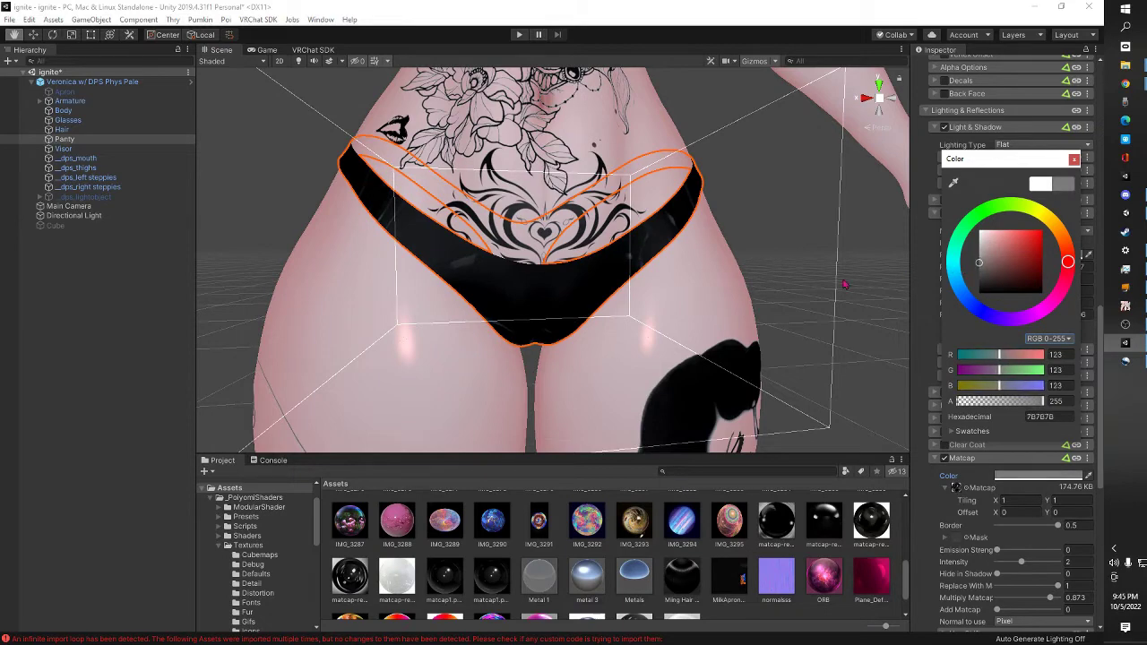
pyautogui.click(647, 283)
pyautogui.keyDown('alt'); pyautogui.moveTo(633, 281); pyautogui.dragTo(604, 261); pyautogui.keyUp('alt')
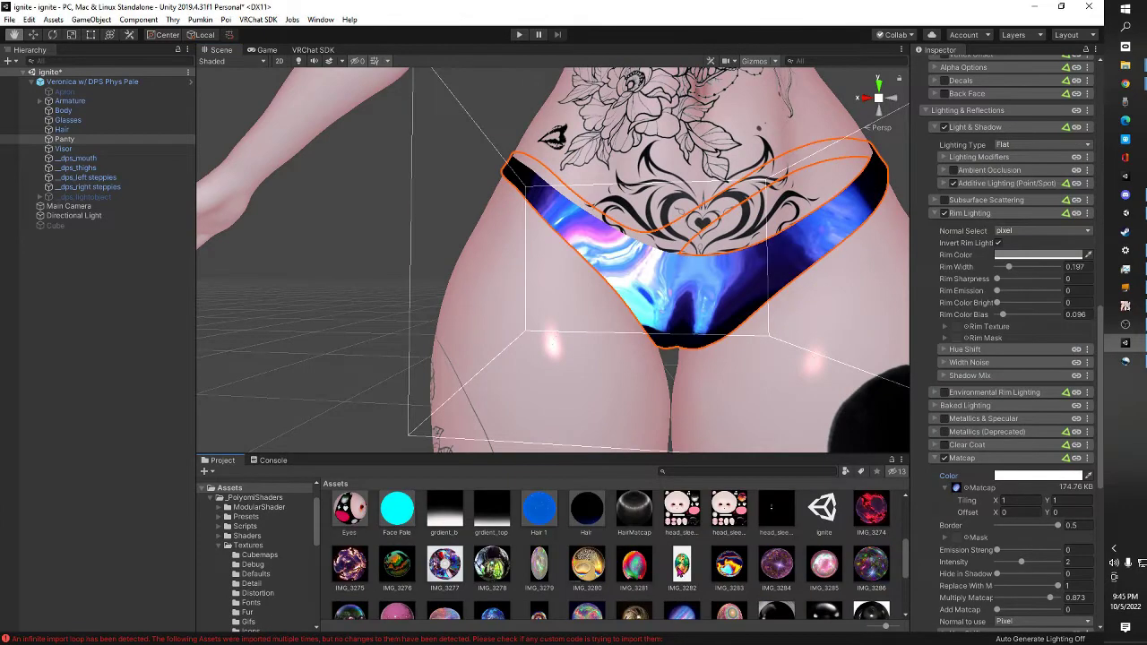
# Try the IMG_3275 and IMG_3274 textures in Black Mat's Matcap slot
pyautogui.moveTo(349, 565); pyautogui.dragTo(957, 489)
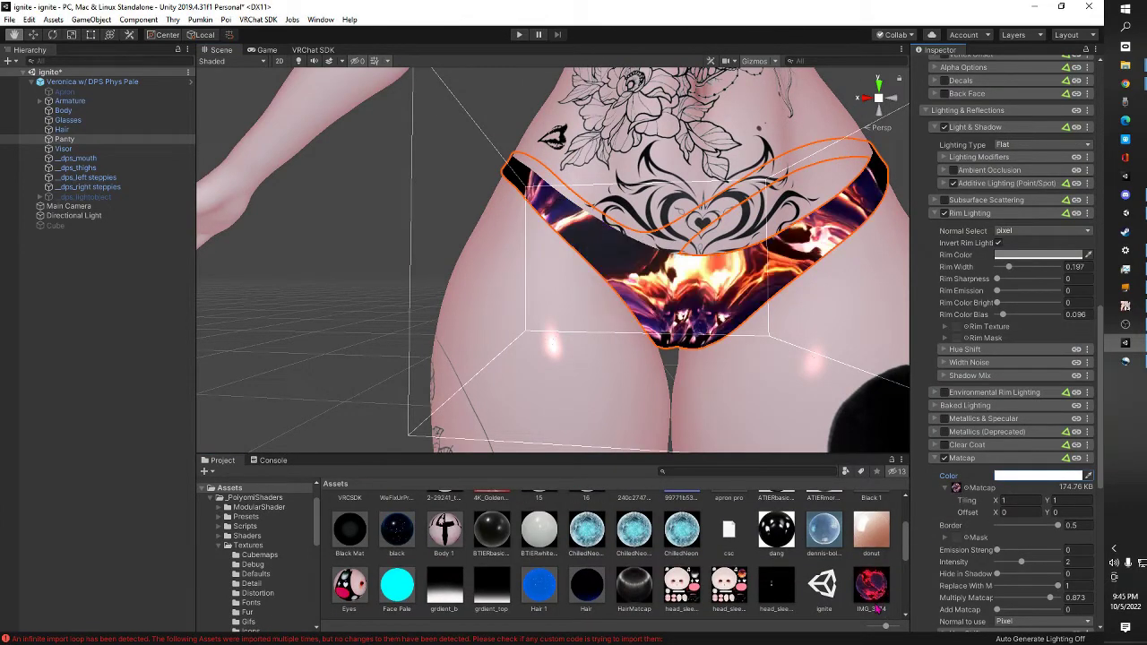
pyautogui.moveTo(874, 593); pyautogui.dragTo(956, 489)
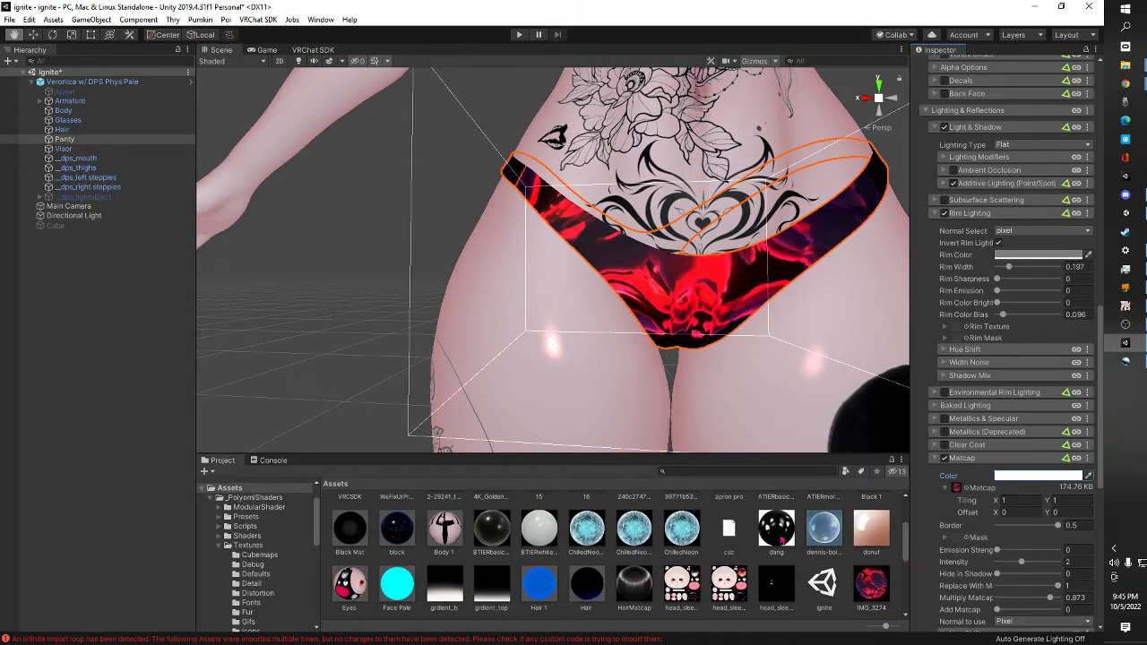
pyautogui.scroll(-2, 608, 584)
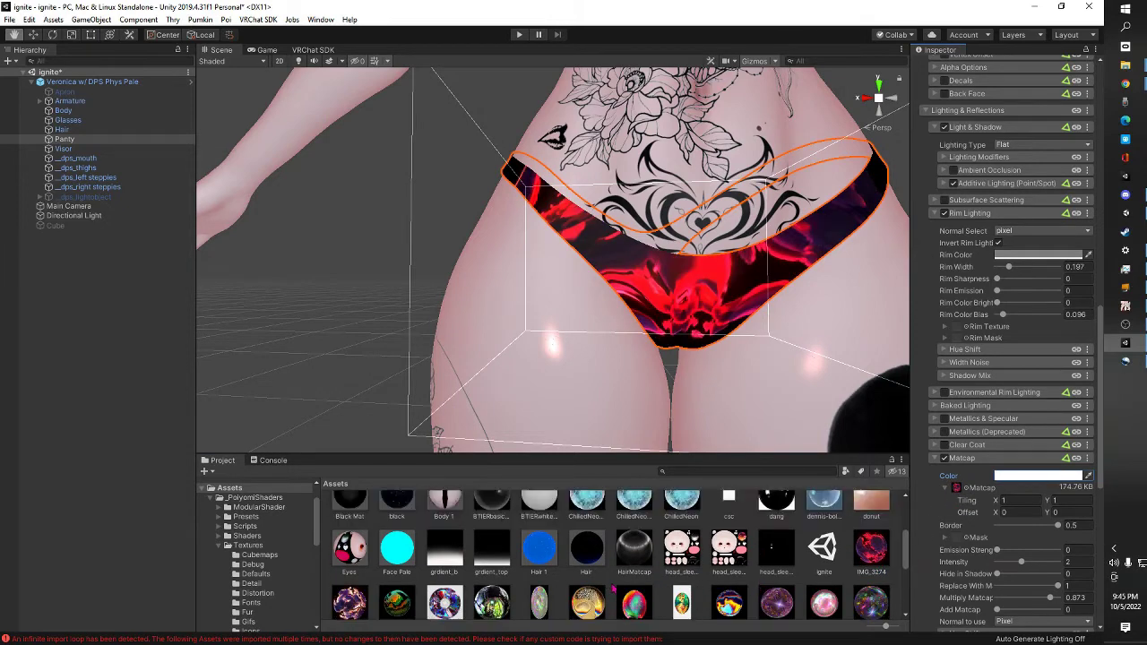
pyautogui.scroll(1, 614, 587)
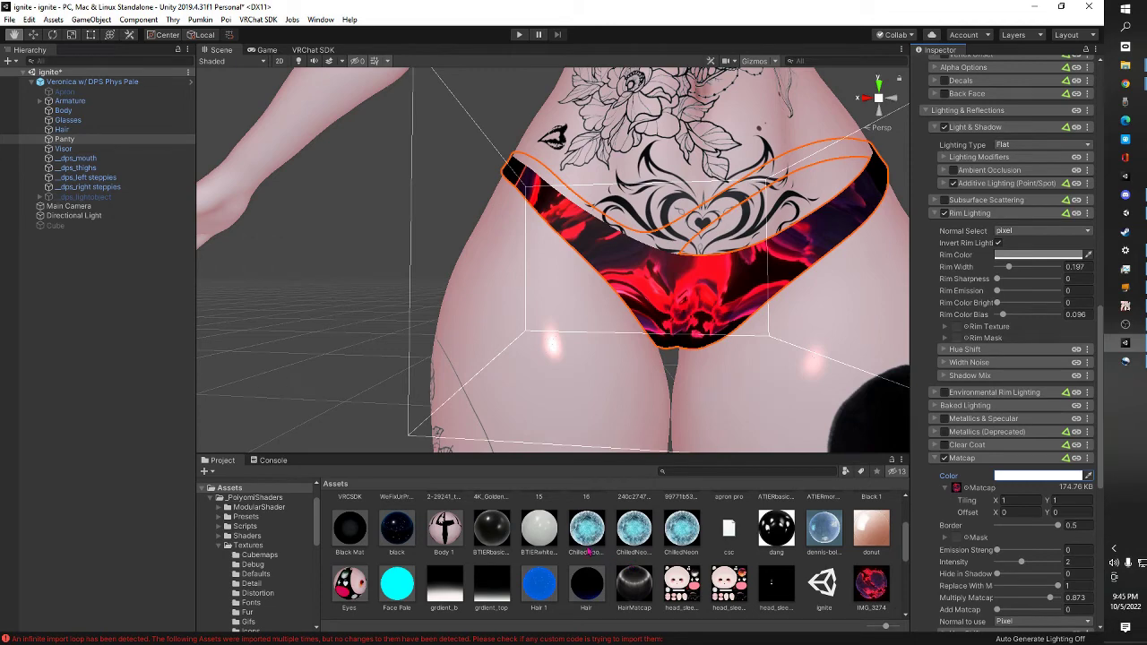
# Apply the Black Mat material to the panty mesh and open the material asset's settings
pyautogui.moveTo(350, 529); pyautogui.dragTo(735, 260)
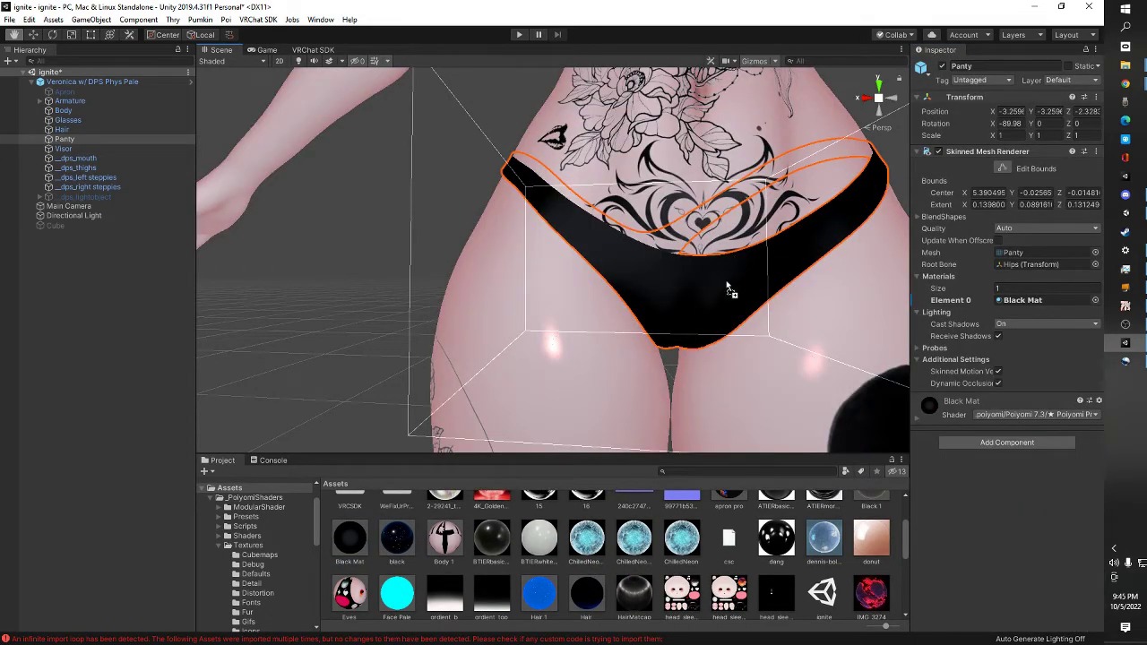
pyautogui.click(349, 538)
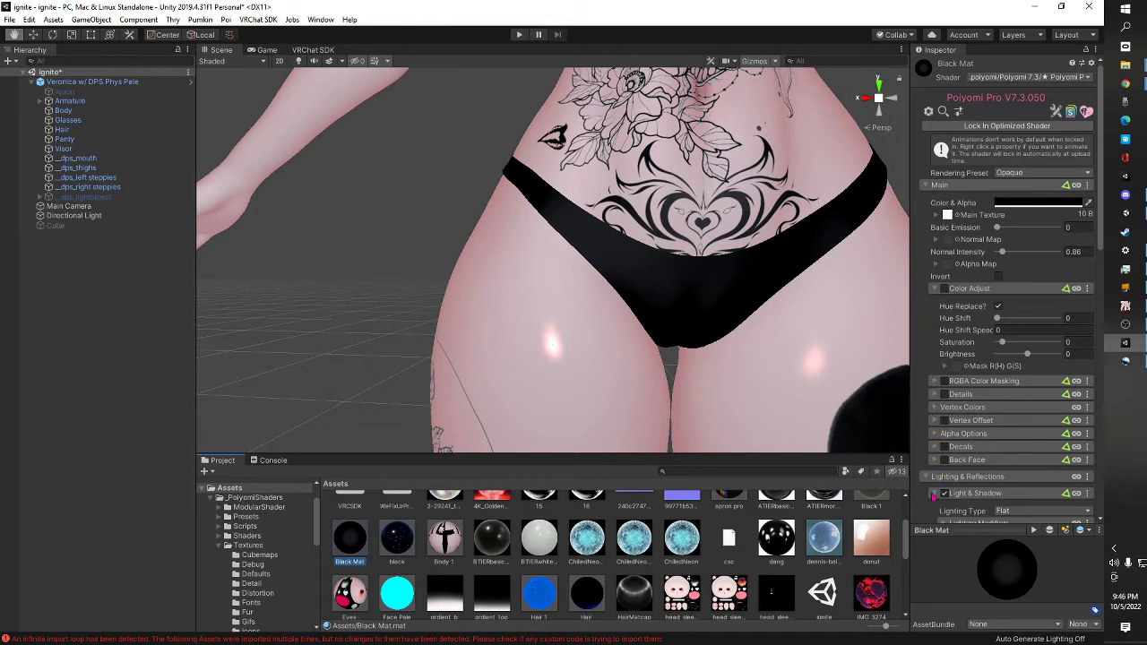
# Enable Metallics & Specular on Black Mat, with Metallic at 0.814 and Glossiness at 0.784
pyautogui.scroll(-6, 946, 484)
pyautogui.scroll(-3, 959, 421)
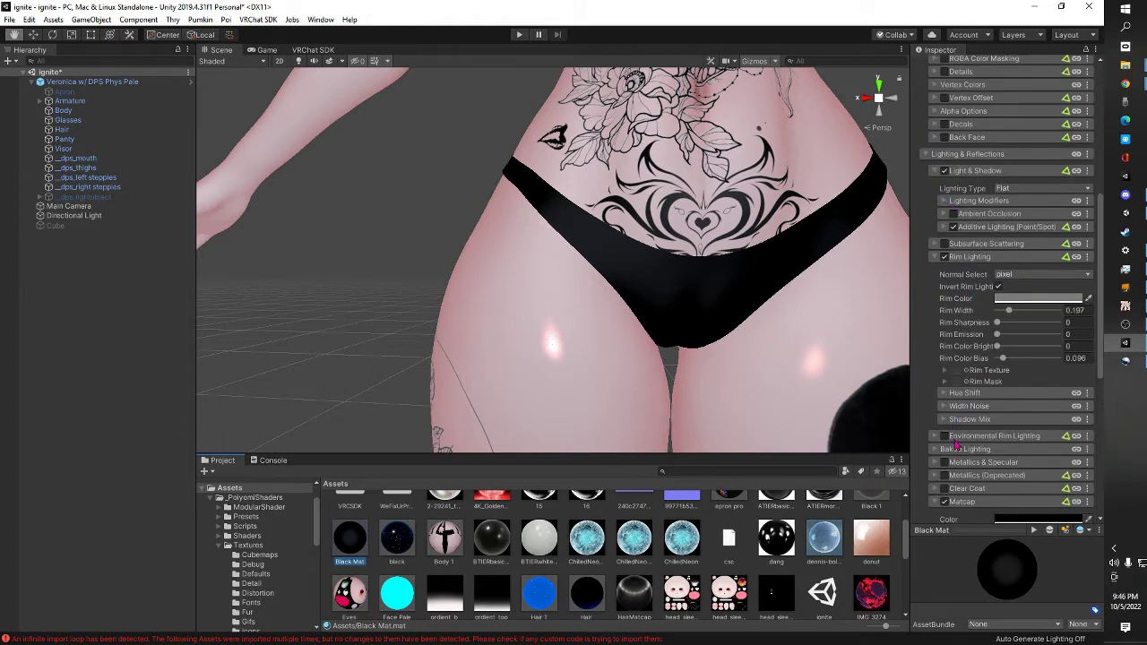
pyautogui.click(943, 462)
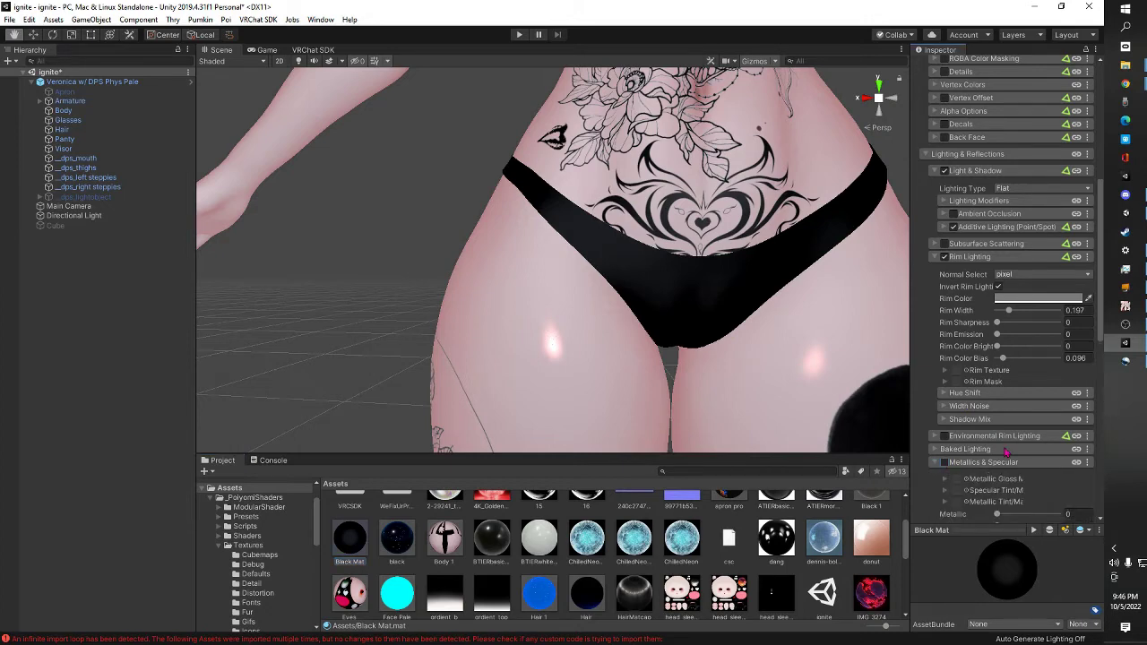
pyautogui.scroll(-5, 1005, 430)
pyautogui.moveTo(1005, 300); pyautogui.dragTo(1047, 320)
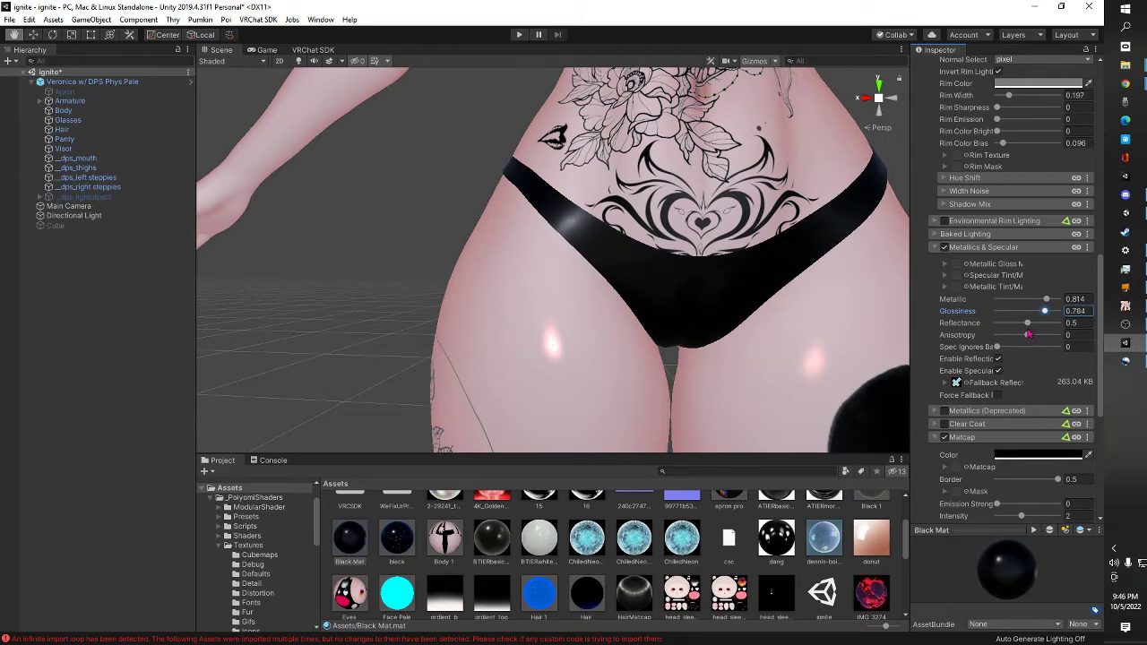
# Raise the Anisotropy of Black Mat to 0.57
pyautogui.moveTo(648, 264); pyautogui.dragTo(670, 295, button='right')
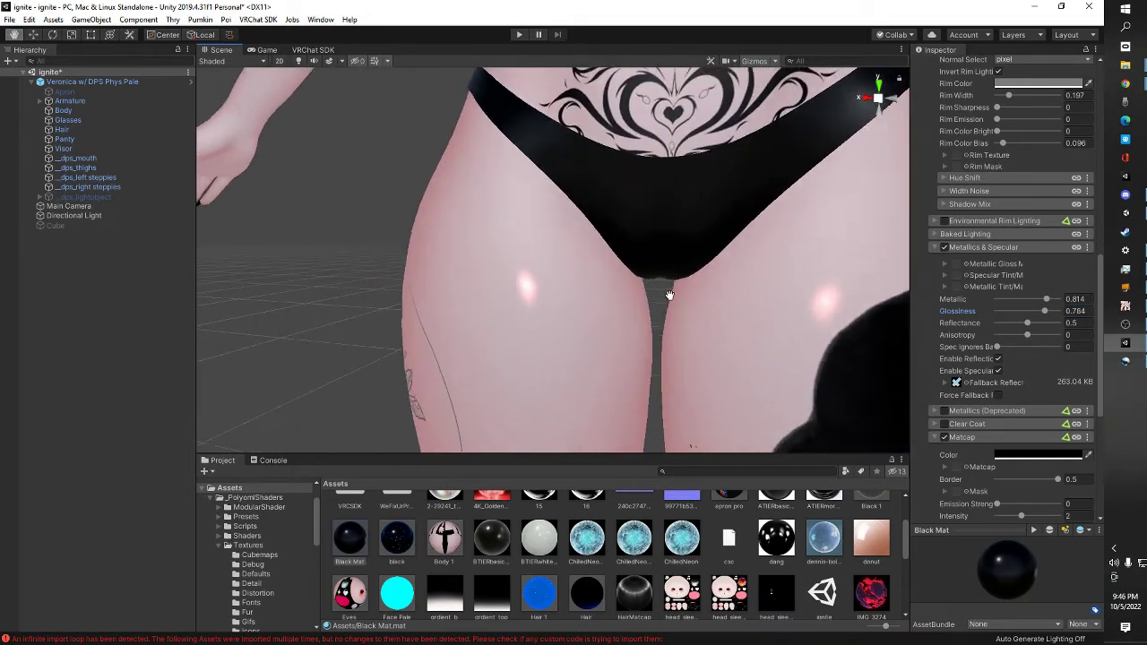
pyautogui.scroll(-3, 1044, 421)
pyautogui.moveTo(1027, 227); pyautogui.dragTo(1059, 230)
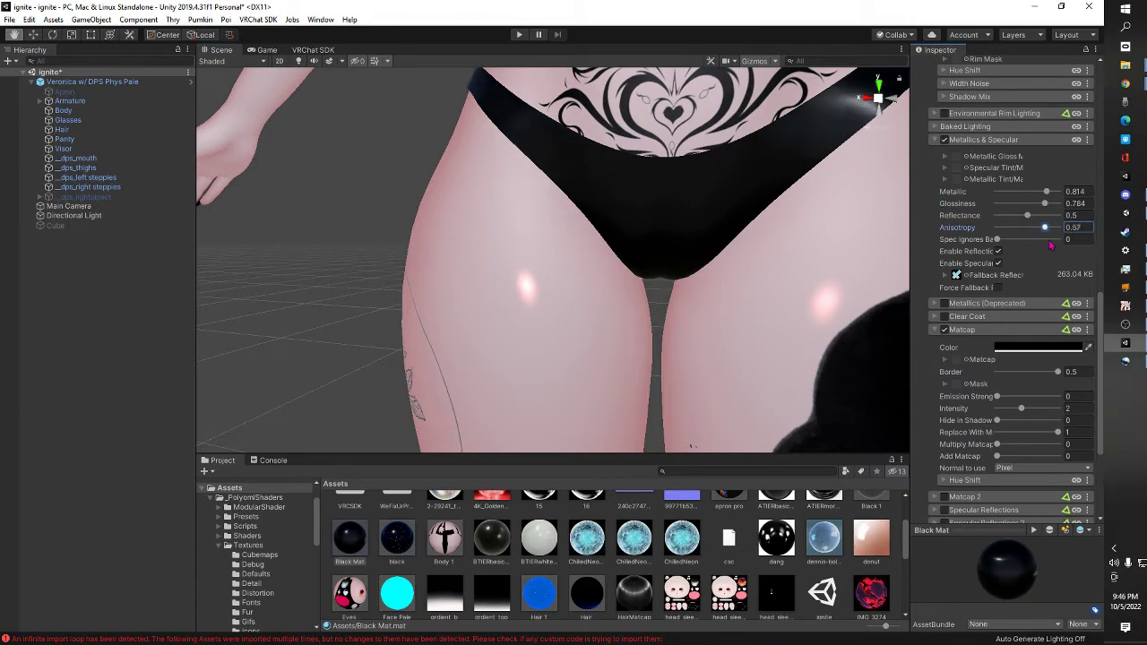
# Lower the Anisotropy of Black Mat to -0.33 and check the highlight on the panty from another angle
pyautogui.moveTo(737, 169); pyautogui.dragTo(753, 173, button='middle')
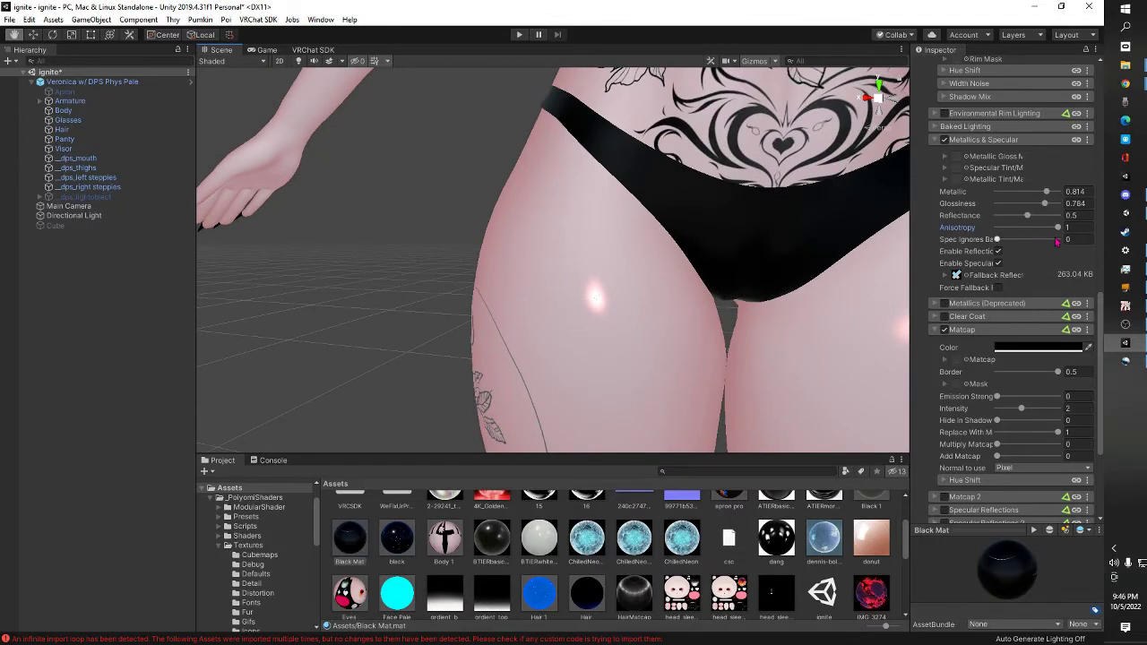
pyautogui.moveTo(1059, 235); pyautogui.dragTo(1019, 242)
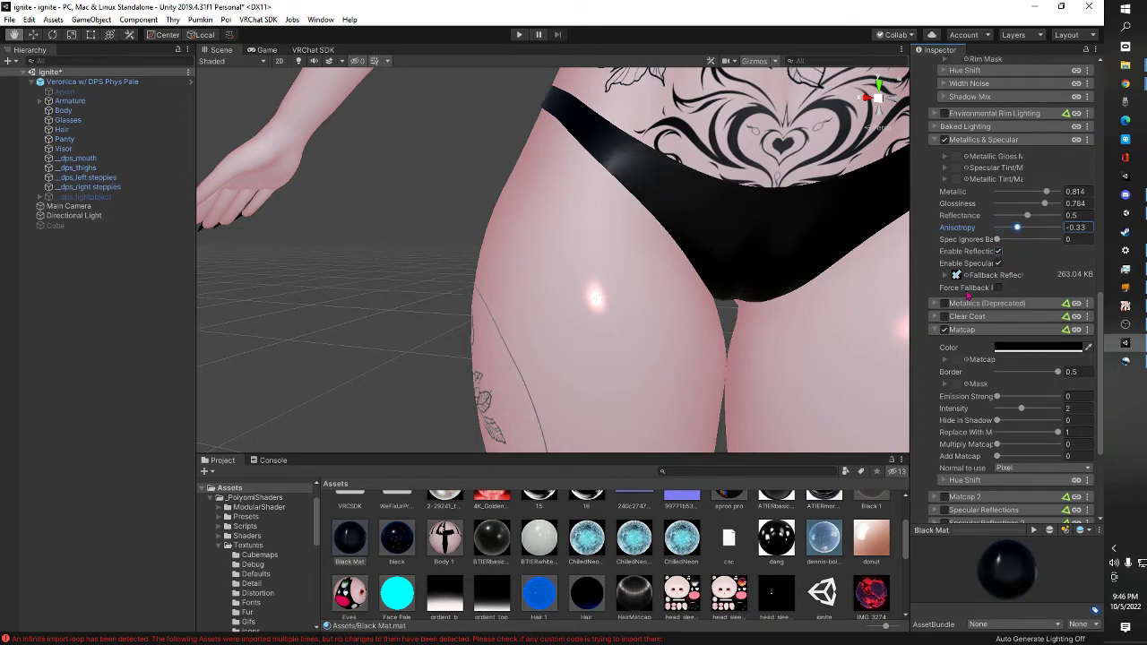
pyautogui.moveTo(803, 421); pyautogui.dragTo(863, 425, button='right')
# Expand the Special Effects settings of Black Mat and enable its Glitter effect
pyautogui.scroll(-3, 978, 435)
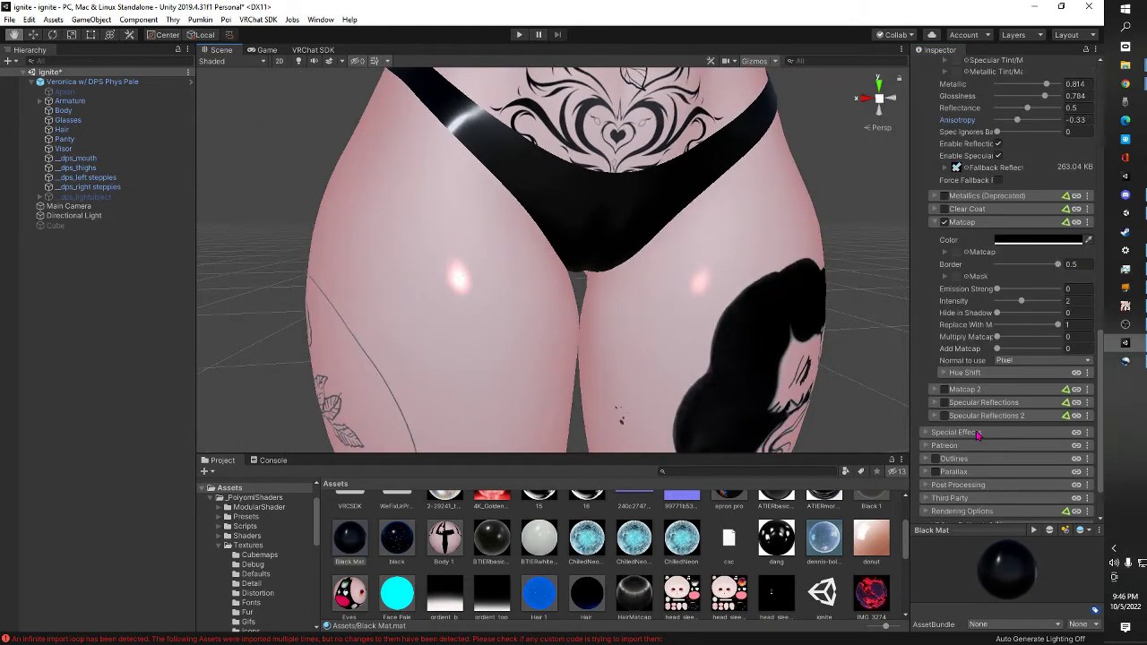
pyautogui.click(929, 435)
pyautogui.scroll(-3, 972, 459)
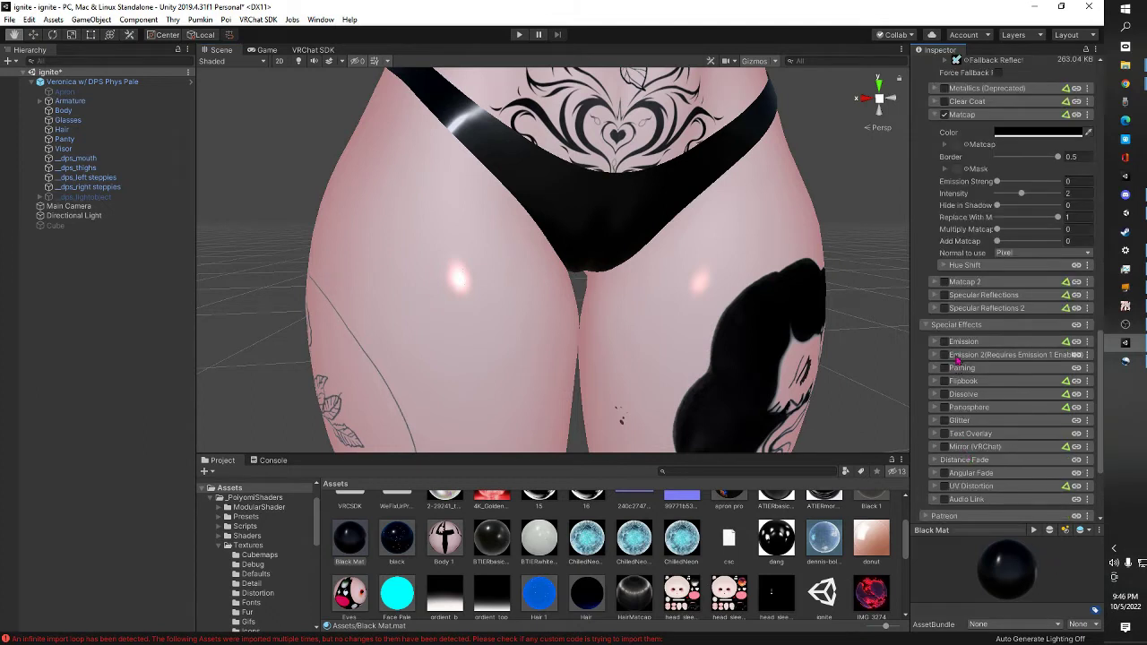
pyautogui.click(938, 421)
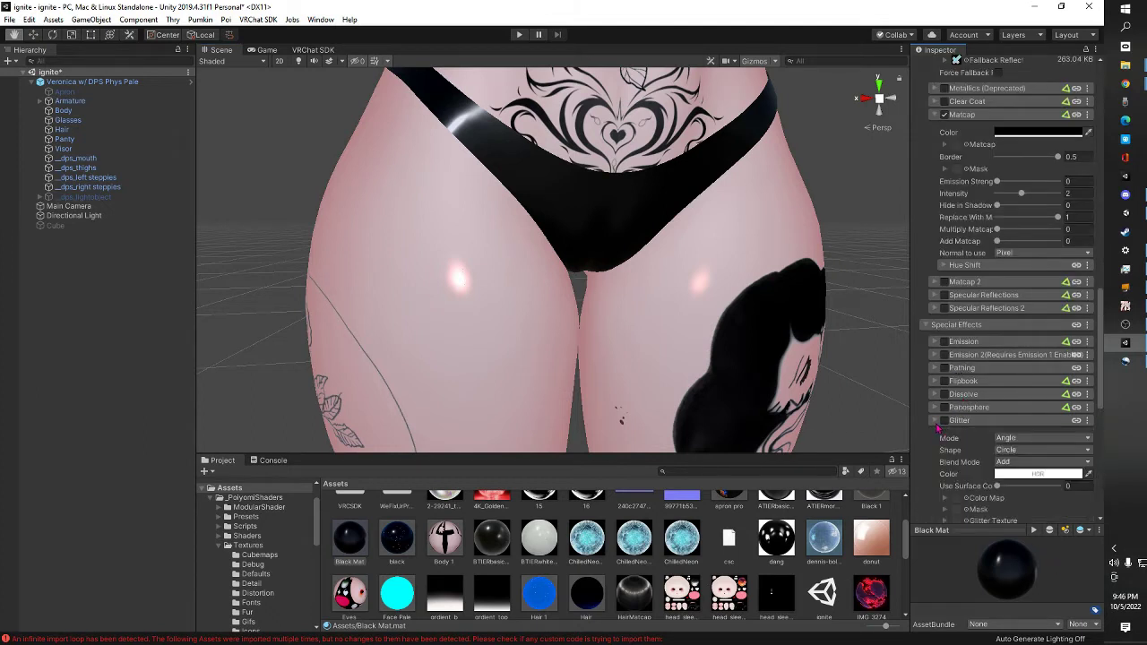
pyautogui.scroll(3, 710, 296)
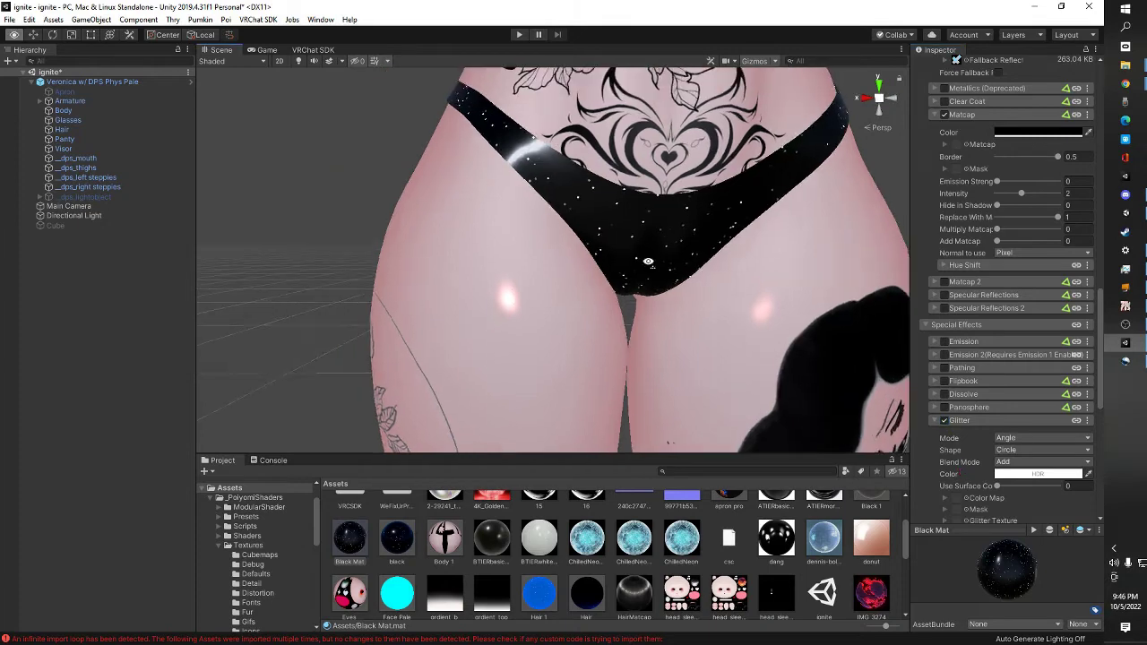
# Reduce the Glitter Angle Range to 0 and check the sparkle on the panty from different angles
pyautogui.scroll(-3, 963, 475)
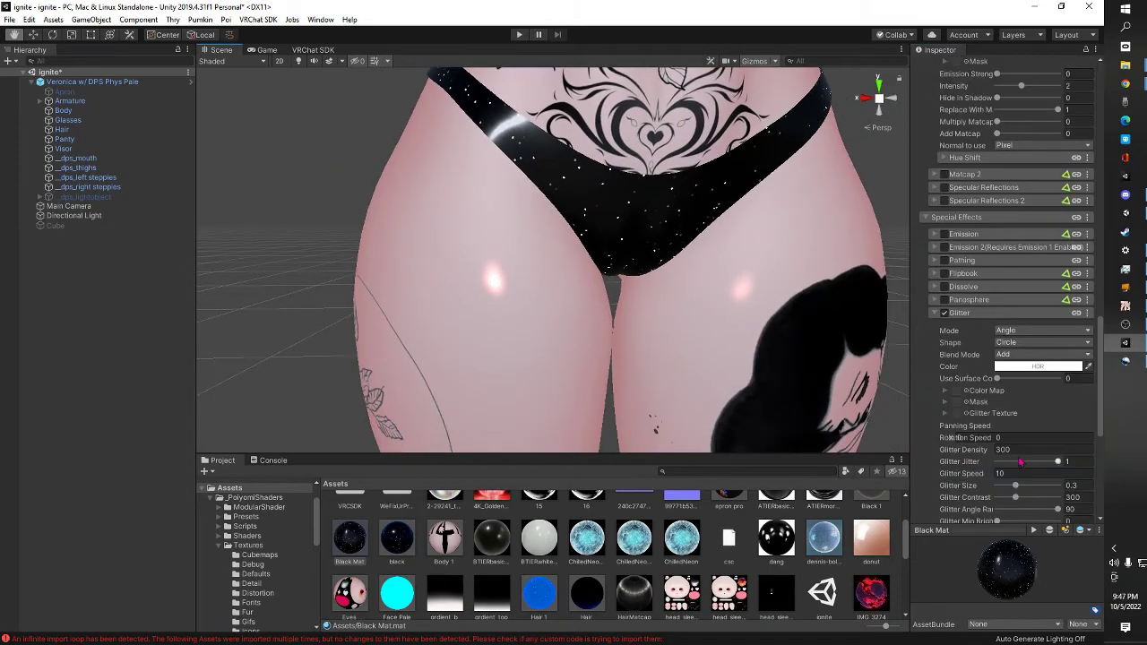
pyautogui.scroll(-3, 1026, 443)
pyautogui.moveTo(1057, 403); pyautogui.dragTo(973, 397)
pyautogui.moveTo(774, 304); pyautogui.dragTo(709, 302, button='right')
pyautogui.moveTo(709, 302)
pyautogui.mouseDown(button='middle')
pyautogui.moveTo(725, 310)
pyautogui.moveTo(693, 305)
pyautogui.mouseUp(button='middle')
pyautogui.moveTo(692, 307); pyautogui.dragTo(706, 303, button='right')
# Try a very small Glitter Size on Black Mat, then settle on 0.295
pyautogui.moveTo(1015, 384); pyautogui.dragTo(997, 381)
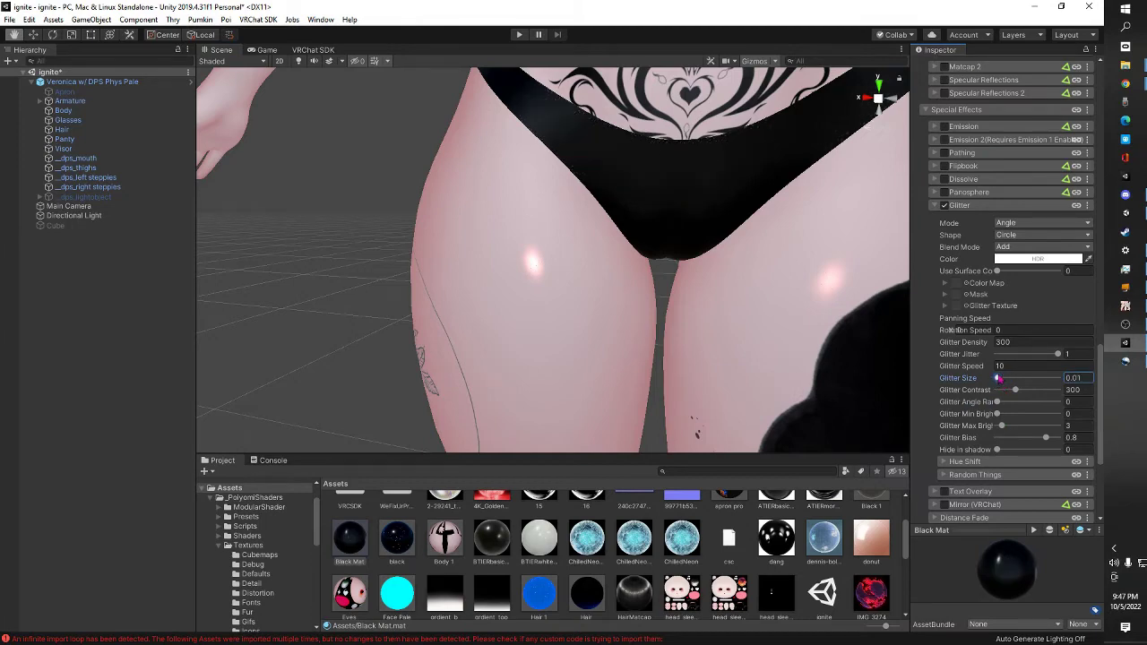
pyautogui.moveTo(756, 303); pyautogui.dragTo(811, 317, button='right')
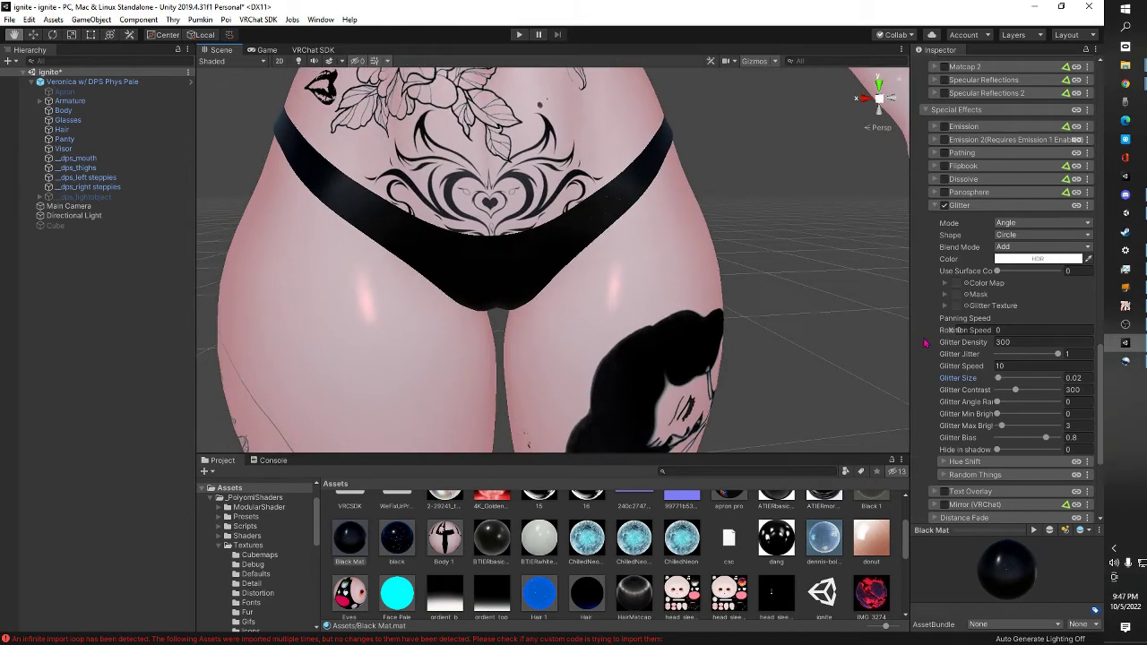
pyautogui.moveTo(1000, 384); pyautogui.dragTo(1018, 408)
pyautogui.moveTo(764, 375); pyautogui.dragTo(740, 370, button='right')
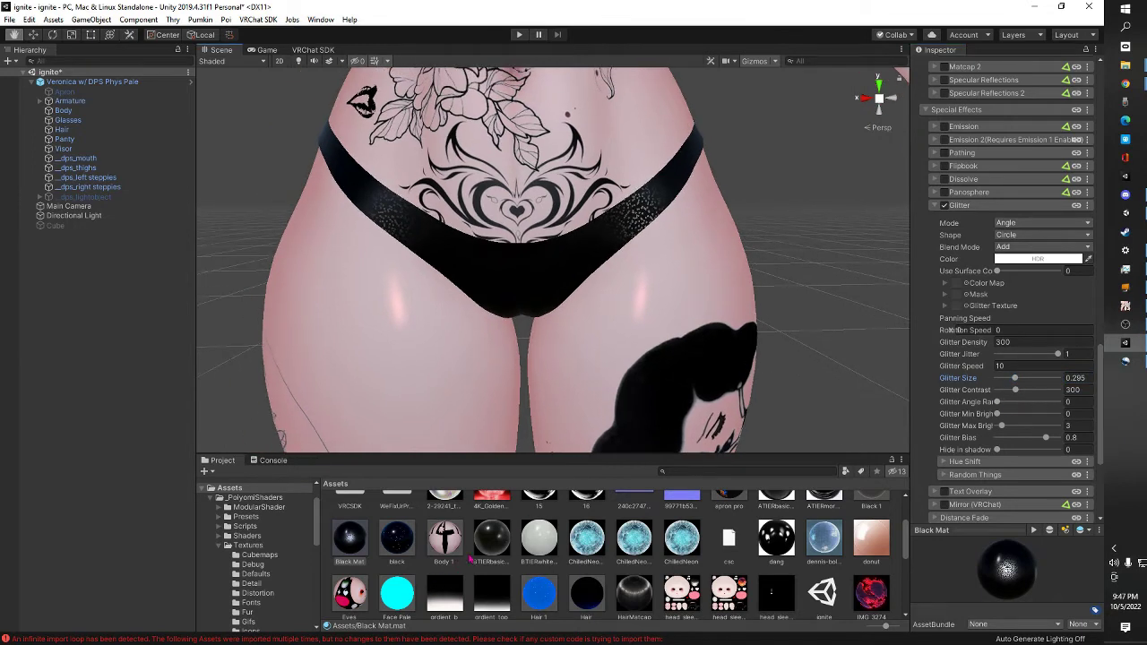
# Assign the ORB texture to the Color Map of Black Mat's Glitter effect
pyautogui.scroll(2, 757, 567)
pyautogui.scroll(-6, 744, 563)
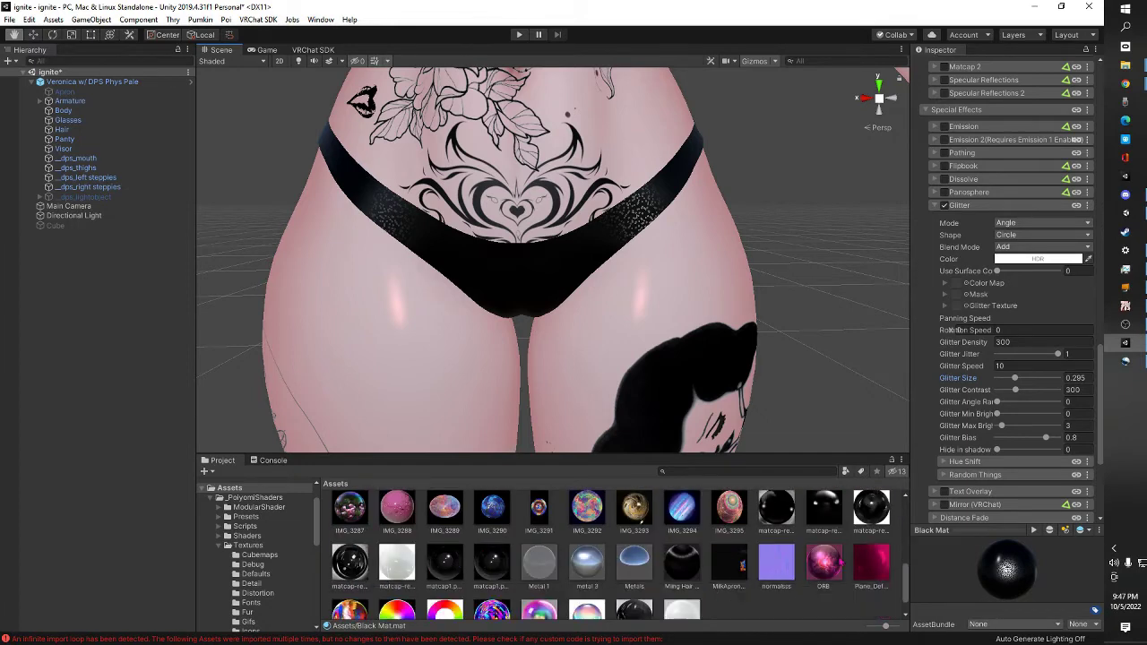
pyautogui.moveTo(823, 557); pyautogui.dragTo(959, 285)
# Examine the coloured glitter on the panty mesh from several angles and distances
pyautogui.moveTo(744, 275); pyautogui.dragTo(669, 287, button='right')
pyautogui.moveTo(790, 251); pyautogui.dragTo(724, 256, button='right')
pyautogui.moveTo(724, 256)
pyautogui.mouseDown(button='middle')
pyautogui.moveTo(704, 257)
pyautogui.moveTo(698, 271)
pyautogui.moveTo(722, 254)
pyautogui.mouseUp(button='middle')
pyautogui.scroll(-4, 700, 268)
pyautogui.scroll(-3, 701, 265)
pyautogui.moveTo(723, 253); pyautogui.dragTo(692, 280, button='right')
pyautogui.scroll(-2, 695, 279)
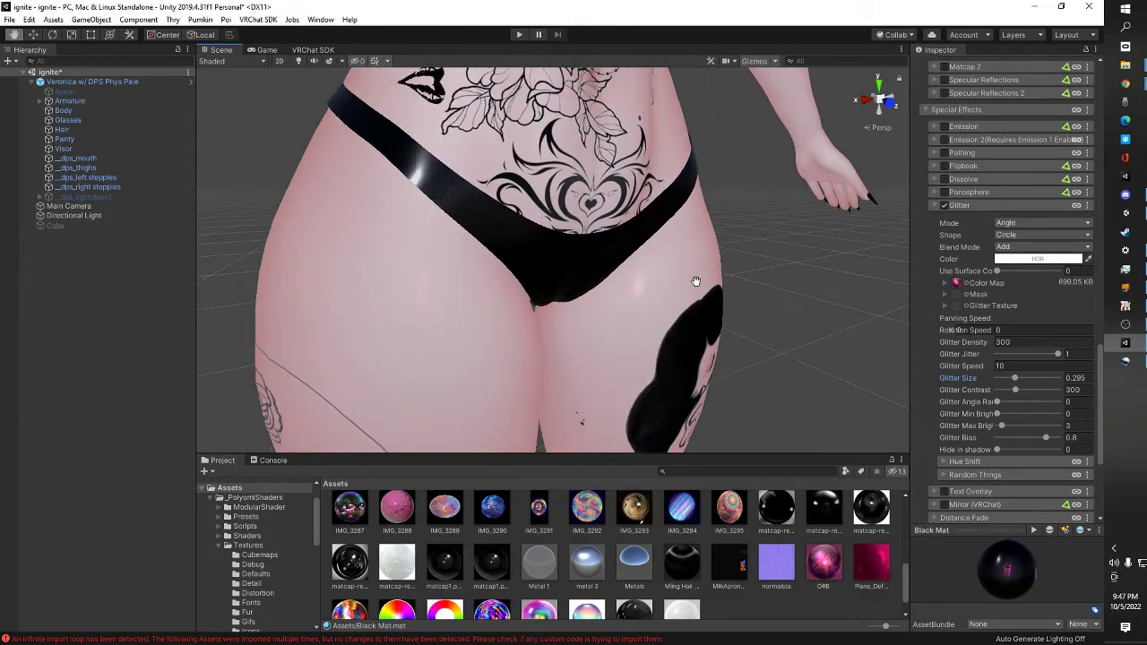
pyautogui.moveTo(697, 279); pyautogui.dragTo(687, 287, button='middle')
pyautogui.moveTo(687, 286)
pyautogui.mouseDown(button='right')
pyautogui.moveTo(596, 292)
pyautogui.moveTo(685, 307)
pyautogui.mouseUp(button='right')
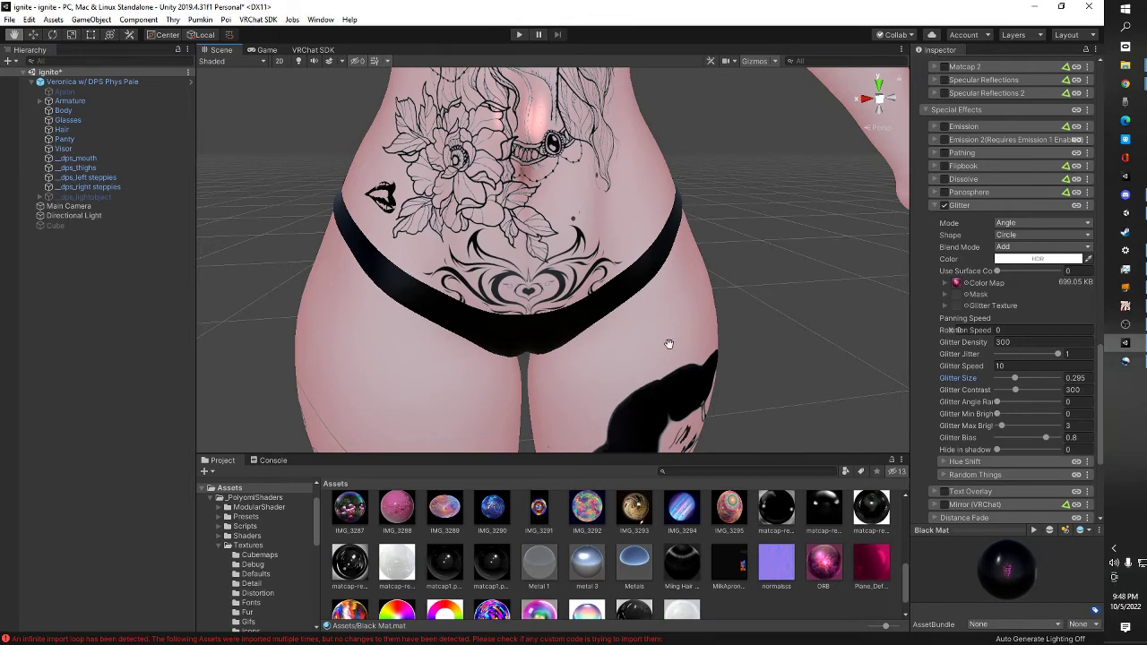
# Assign the purple-blue normal texture next to apron pro to Black Mat's main Normal Map and check the surface relief on the panty
pyautogui.scroll(10, 1064, 395)
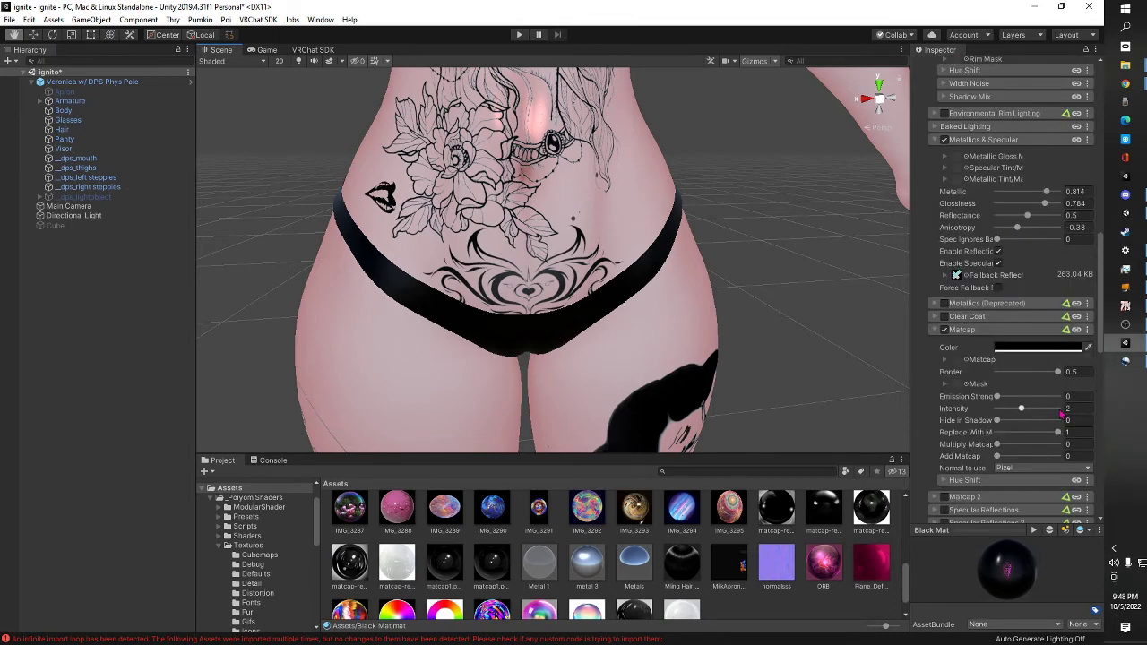
pyautogui.scroll(10, 1066, 368)
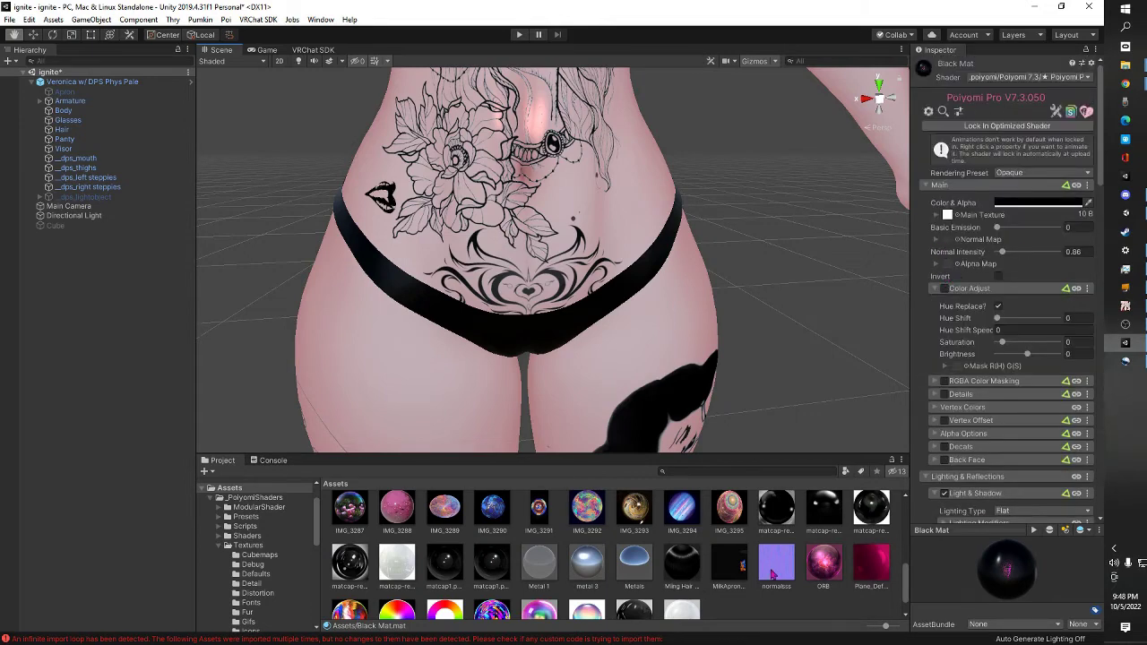
pyautogui.moveTo(782, 578); pyautogui.dragTo(746, 607)
pyautogui.scroll(2, 720, 578)
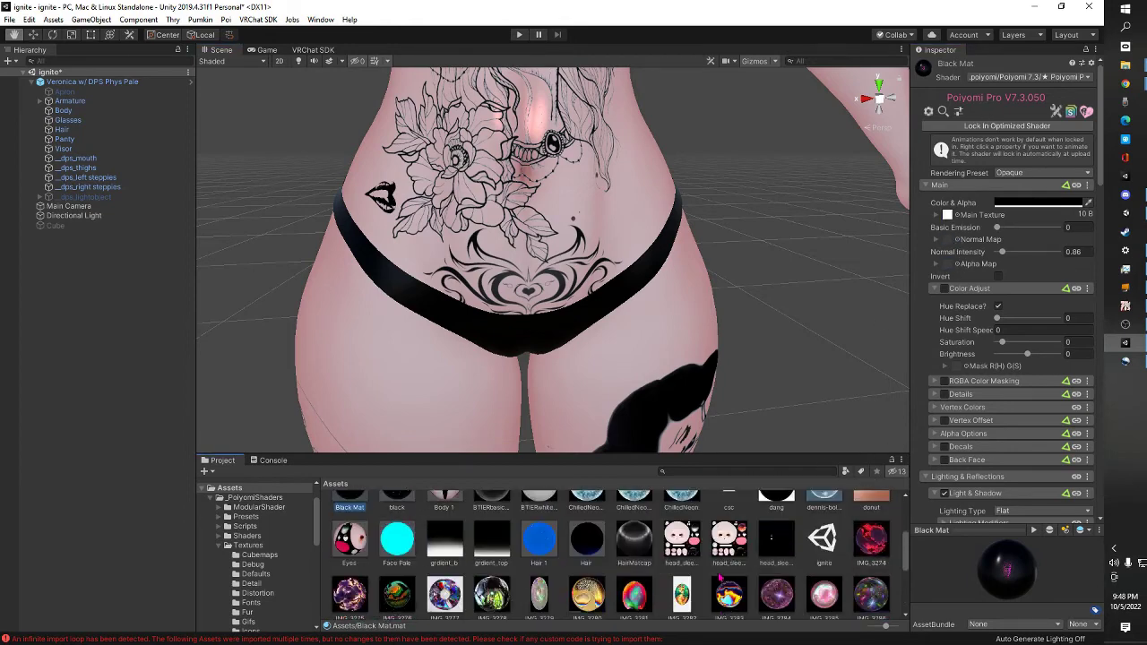
pyautogui.scroll(2, 729, 614)
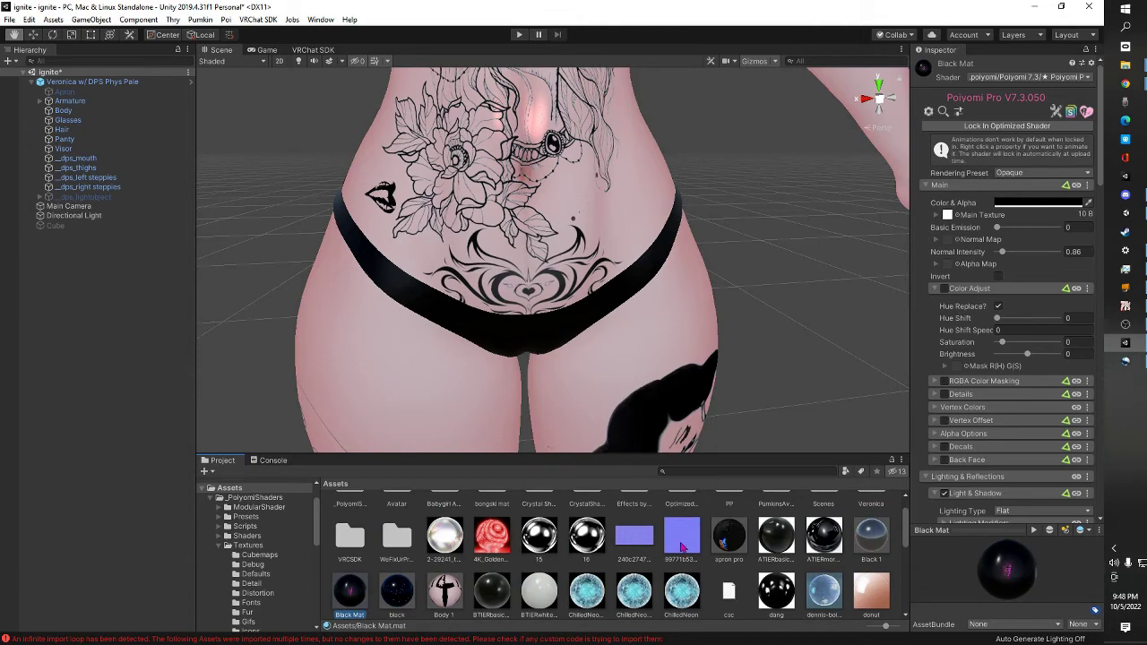
pyautogui.scroll(1, 682, 547)
pyautogui.moveTo(963, 222); pyautogui.dragTo(948, 244)
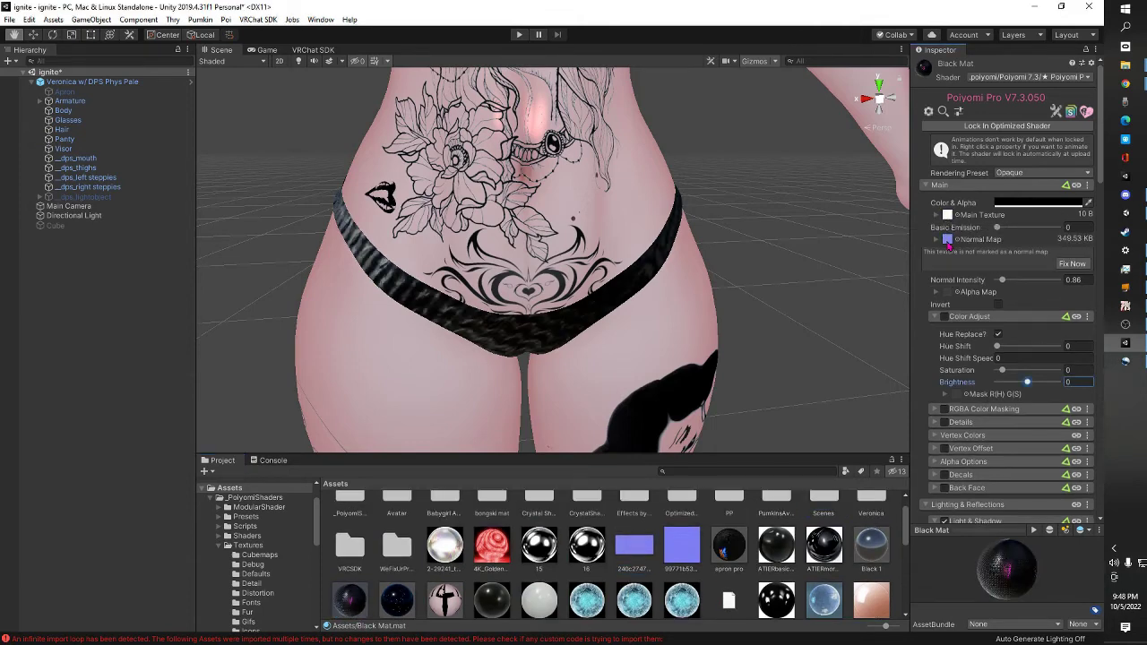
pyautogui.moveTo(691, 325); pyautogui.dragTo(740, 290, button='right')
pyautogui.moveTo(703, 279); pyautogui.dragTo(725, 263)
pyautogui.moveTo(525, 306); pyautogui.dragTo(512, 341, button='right')
pyautogui.moveTo(512, 341); pyautogui.dragTo(549, 343)
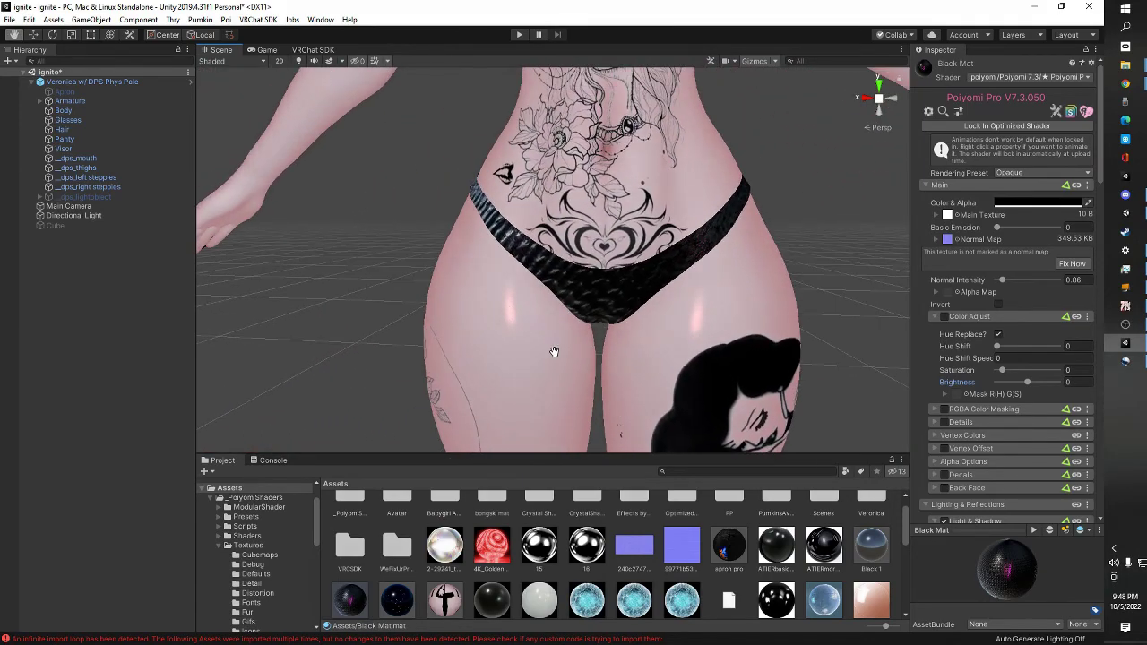